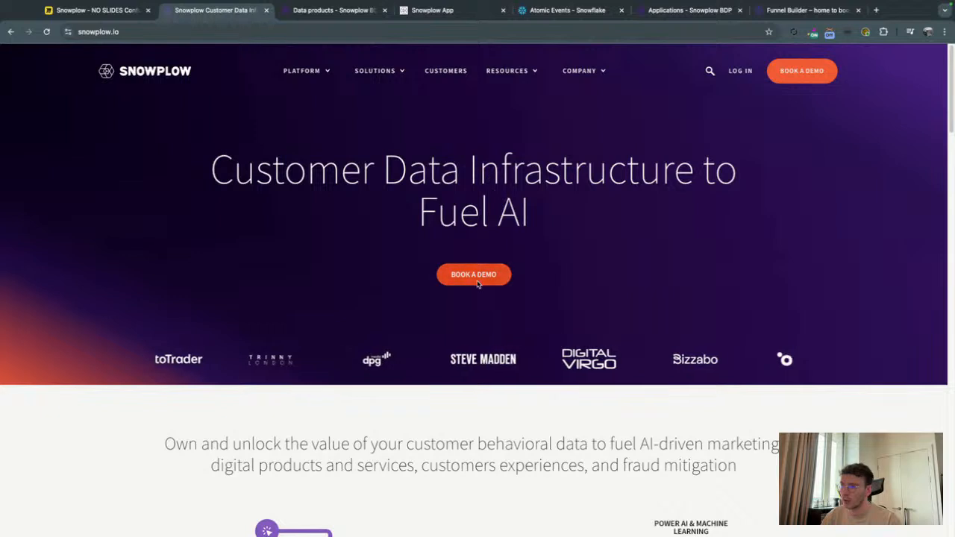
Open the Book a Demo page from the Snowplow homepage and look over its demo request form.
left_click(476, 282)
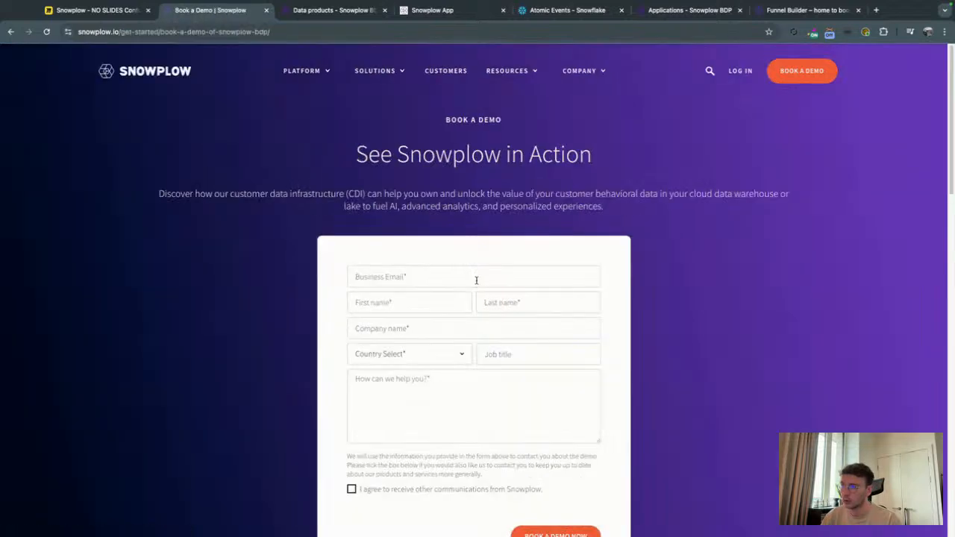
scroll(469, 317, "down", 1)
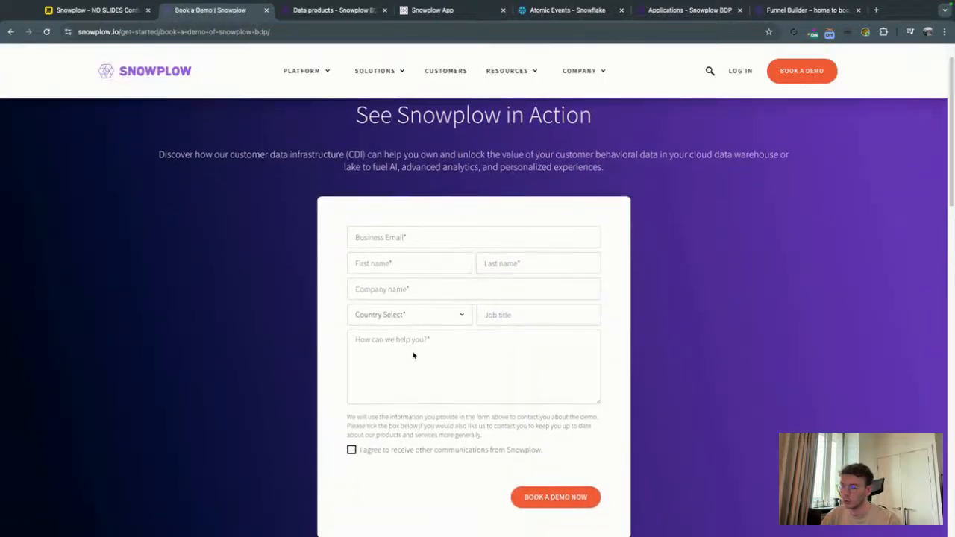
scroll(481, 210, "down", 5)
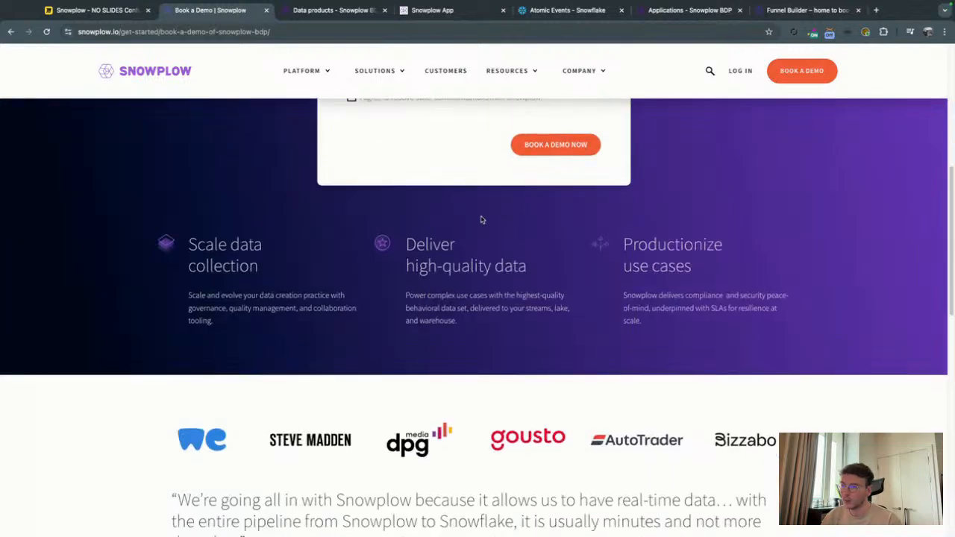
scroll(481, 210, "up", 2)
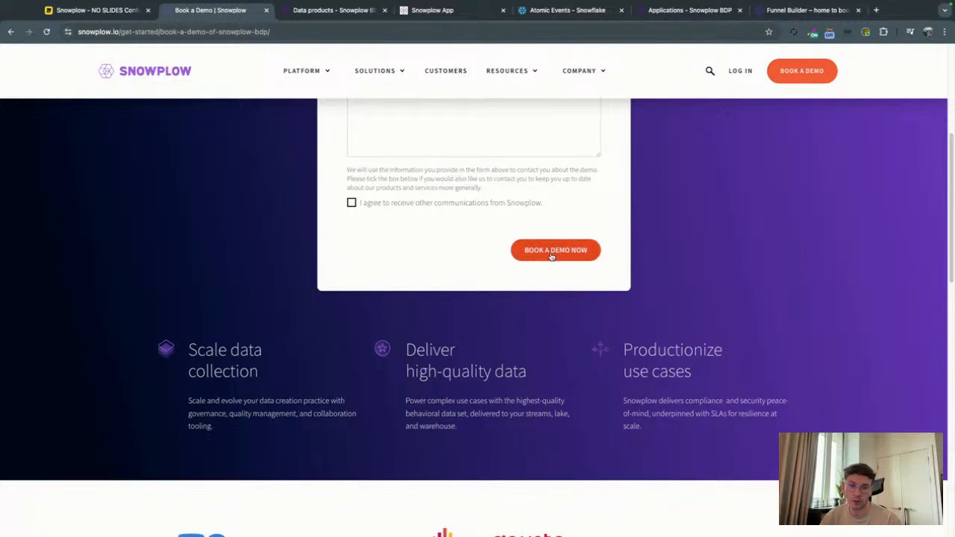
scroll(512, 266, "up", 5)
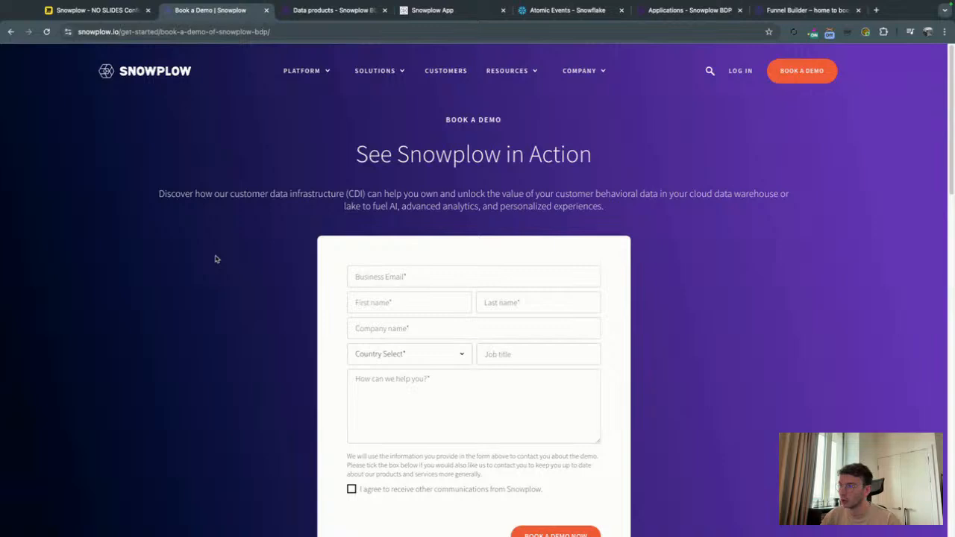
Check the architecture diagram in Miro and open the Demo Request Funnel data product in the Snowplow console to review its event specifications.
left_click(112, 11)
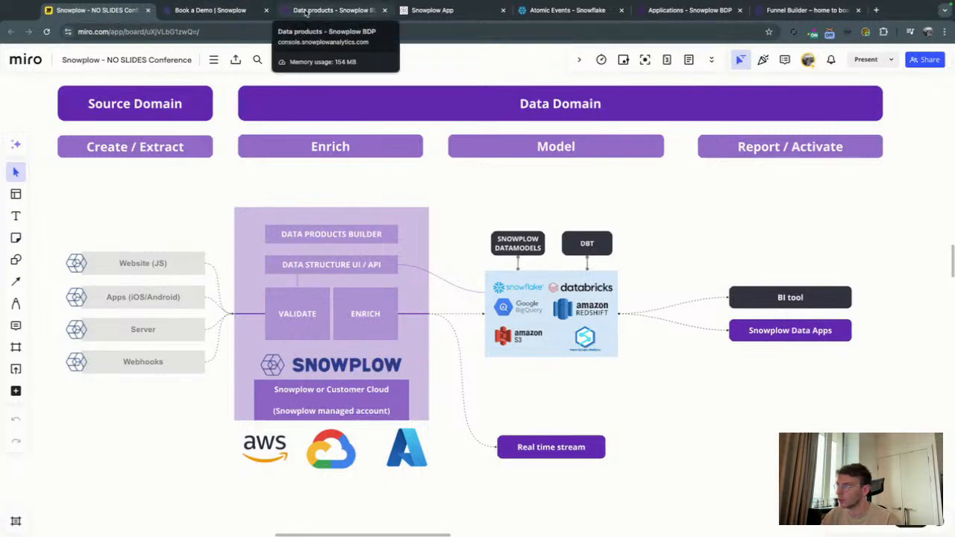
left_click(305, 12)
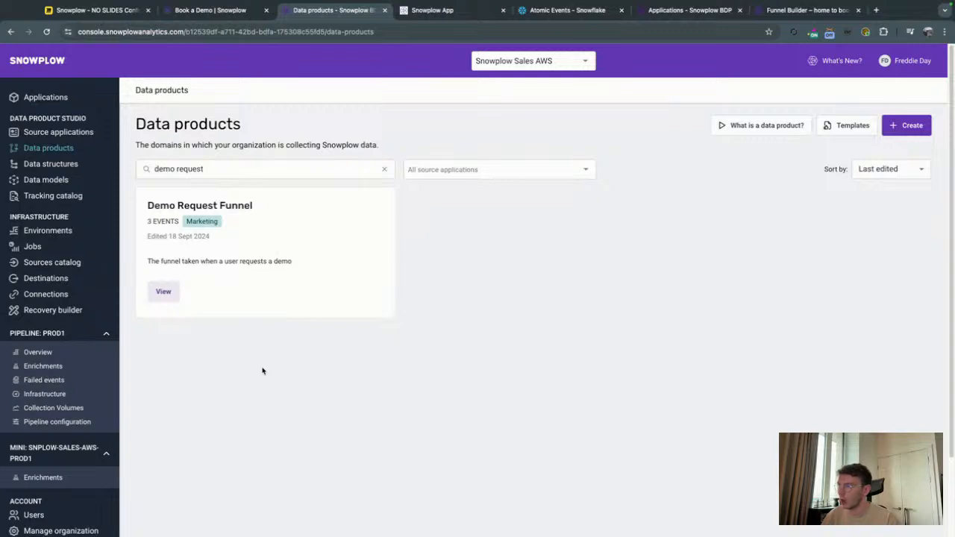
left_click(164, 292)
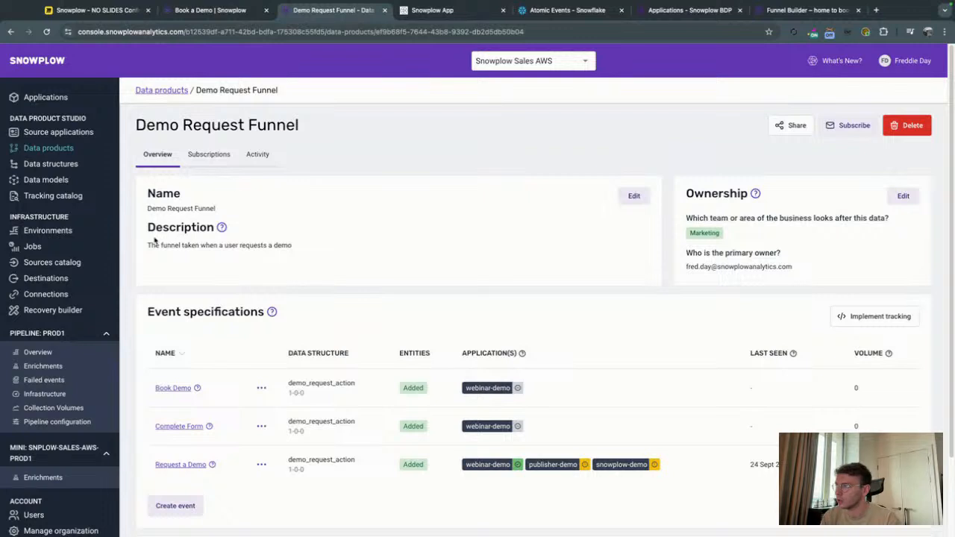
scroll(143, 289, "down", 1)
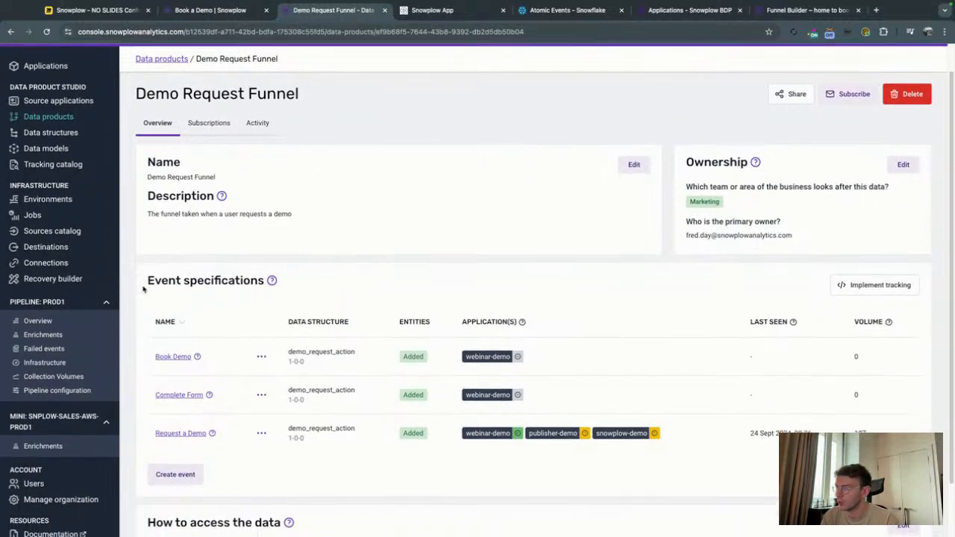
scroll(187, 287, "down", 1)
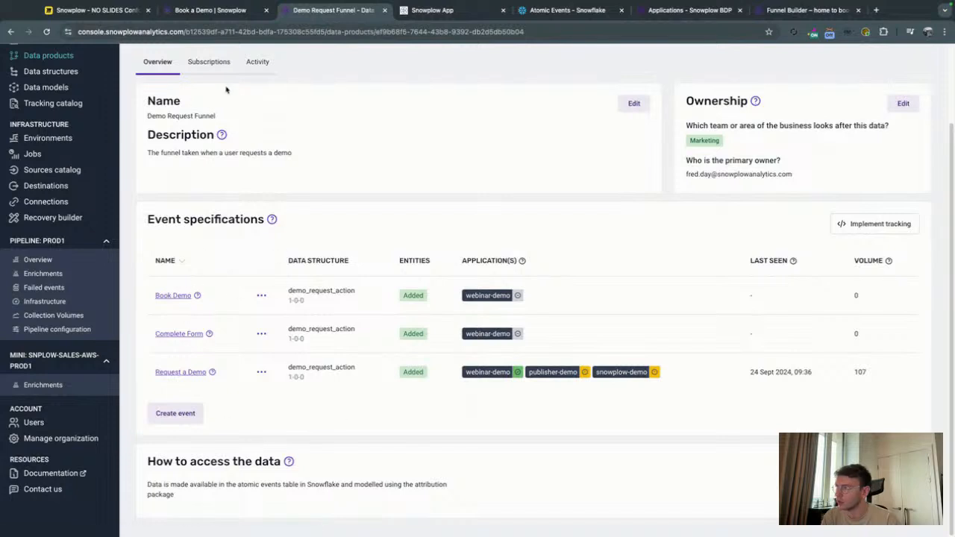
scroll(641, 271, "up", 2)
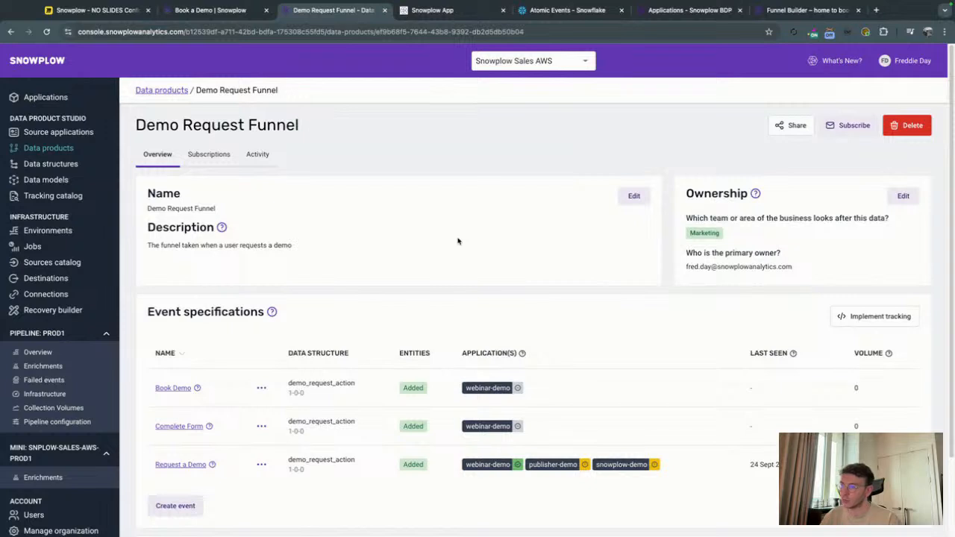
scroll(363, 321, "down", 1)
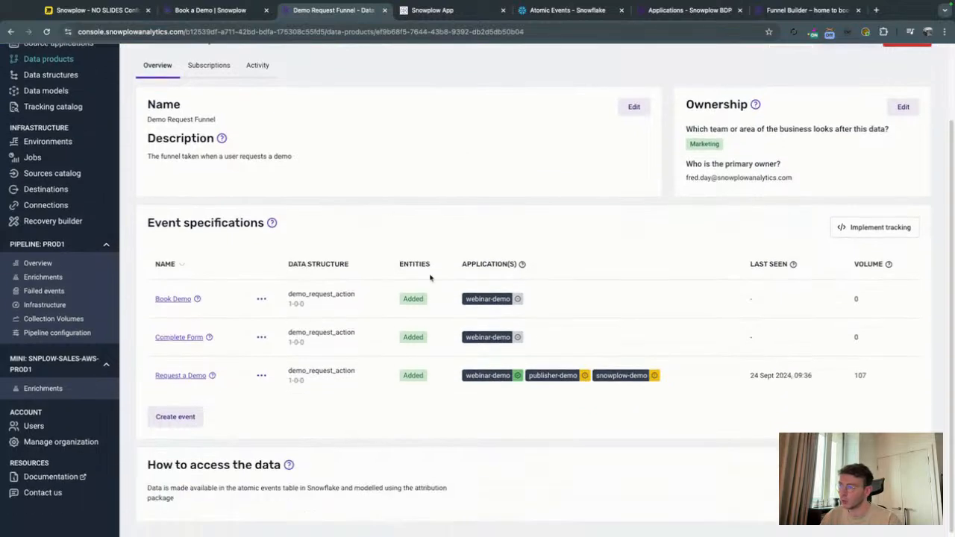
Open the Request a Demo event specification and examine the action property and its validation criteria in the demo_request_action data structure.
left_click(172, 377)
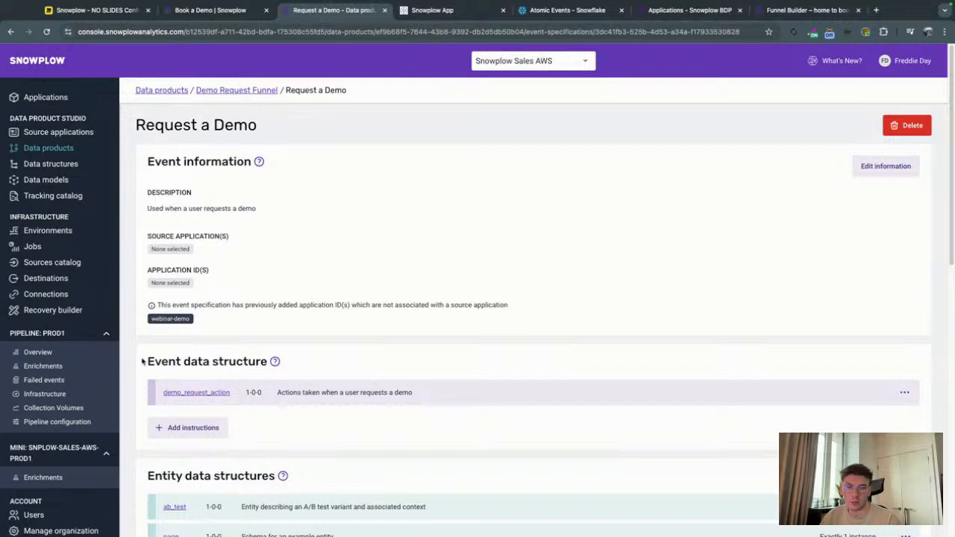
scroll(142, 361, "down", 5)
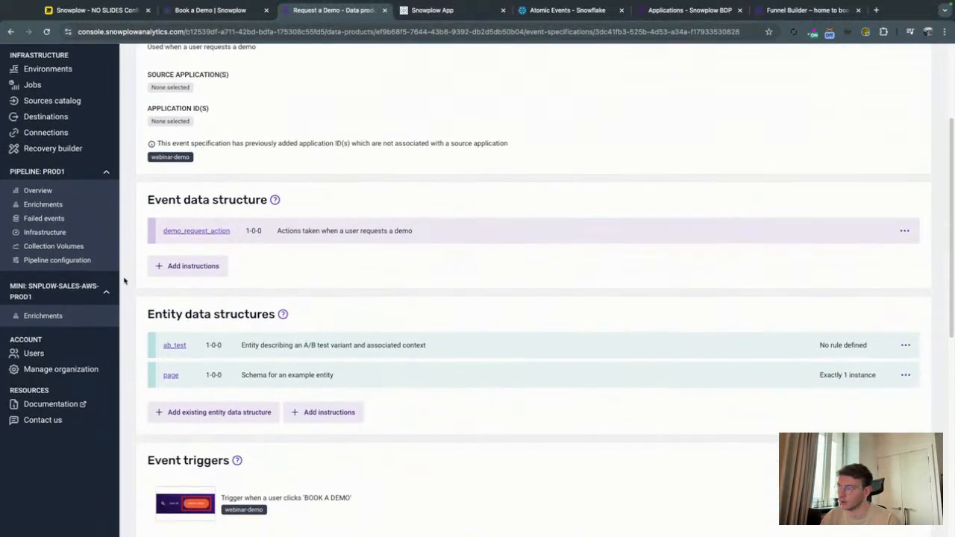
left_click(197, 231)
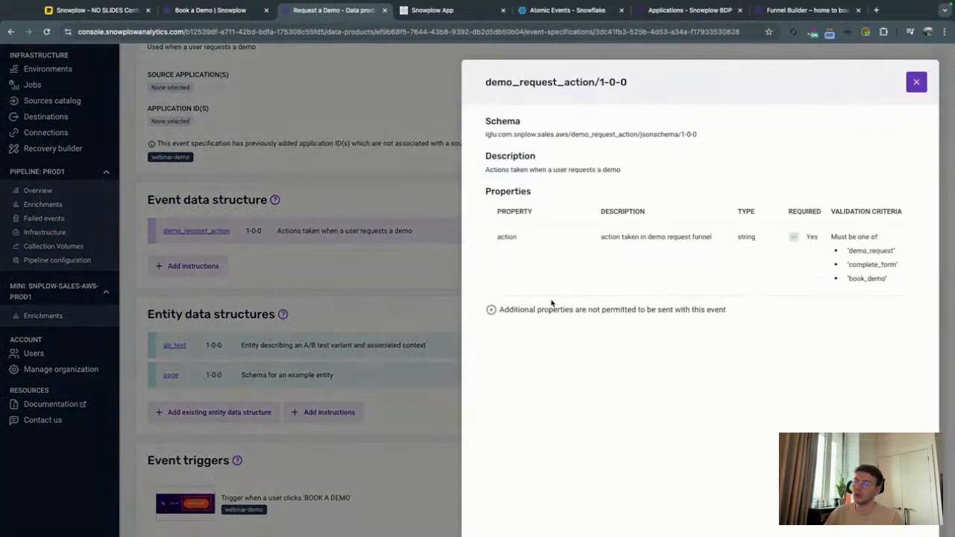
left_click_drag(499, 239, 518, 240)
left_click(874, 249)
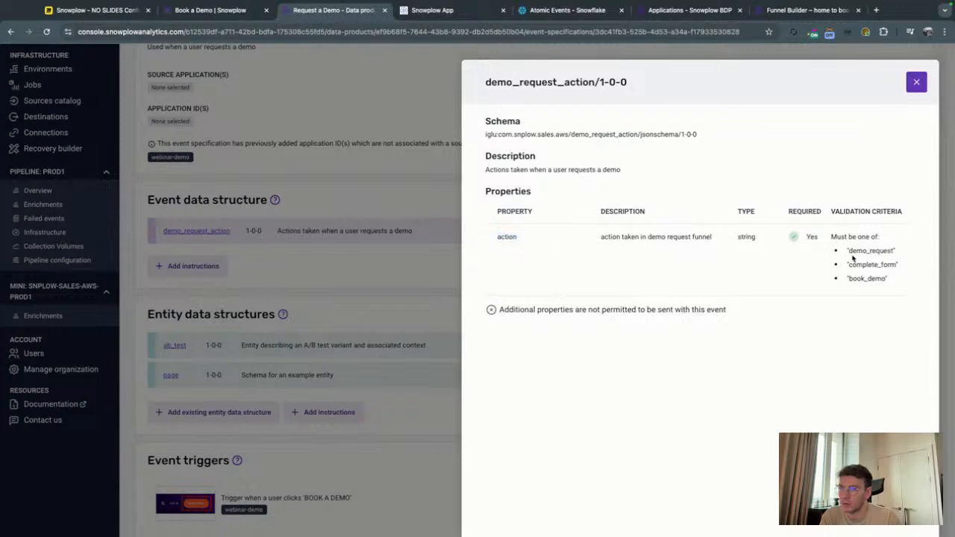
left_click_drag(851, 254, 898, 266)
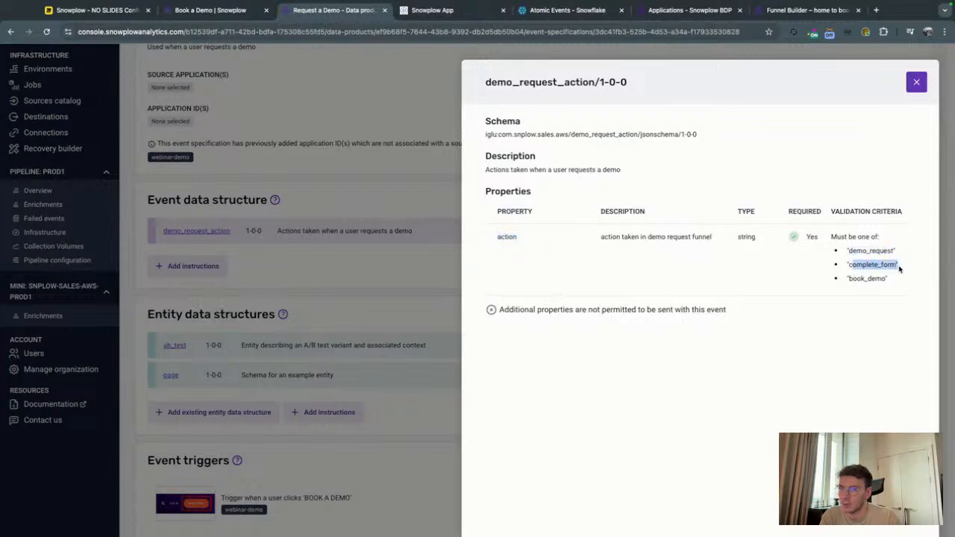
left_click(847, 281)
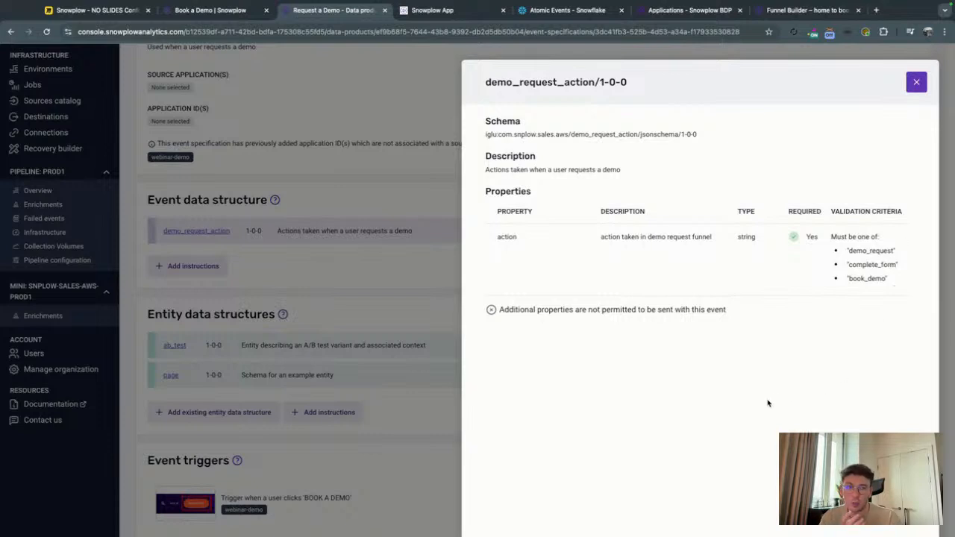
Revisit the Miro architecture diagram, close the demo_request_action details in the Snowplow console and review the event's entity data structures.
left_click(95, 10)
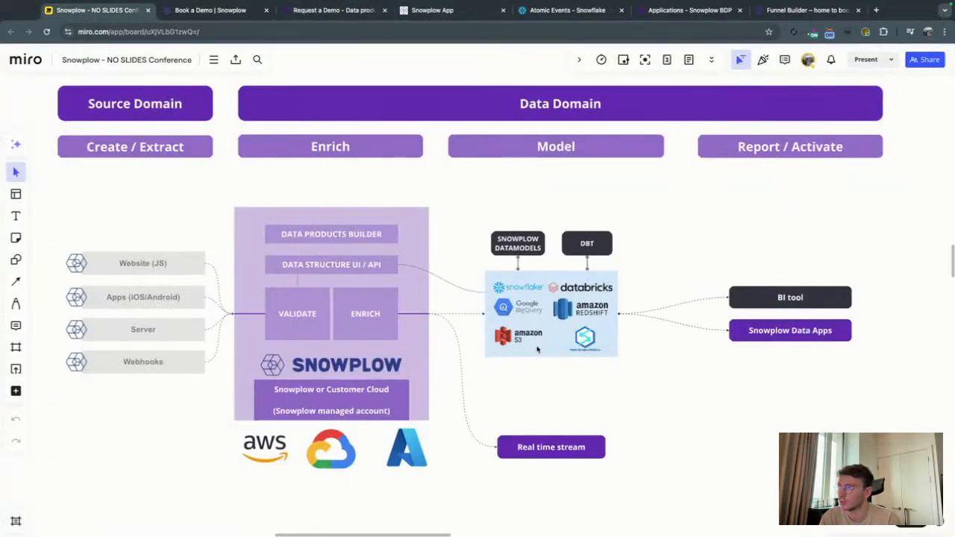
left_click(330, 14)
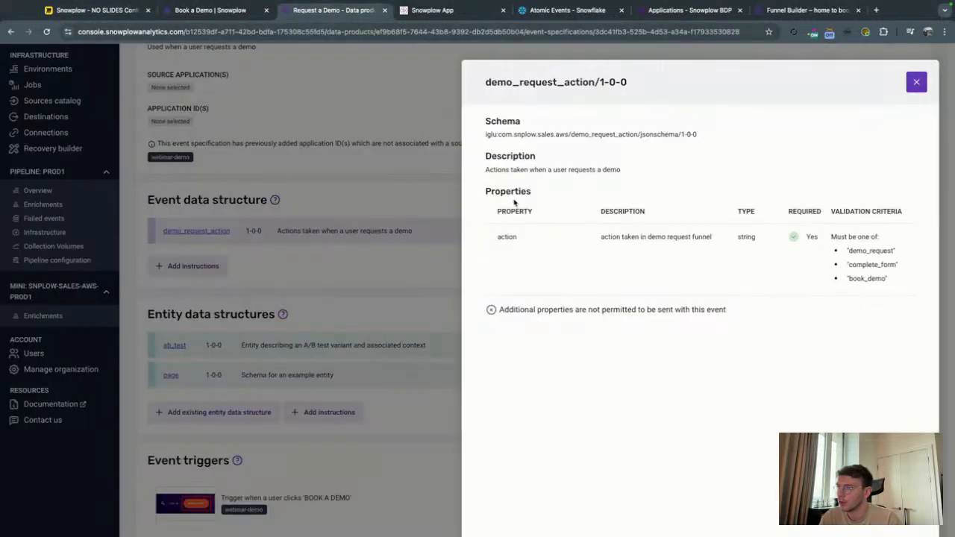
left_click(916, 82)
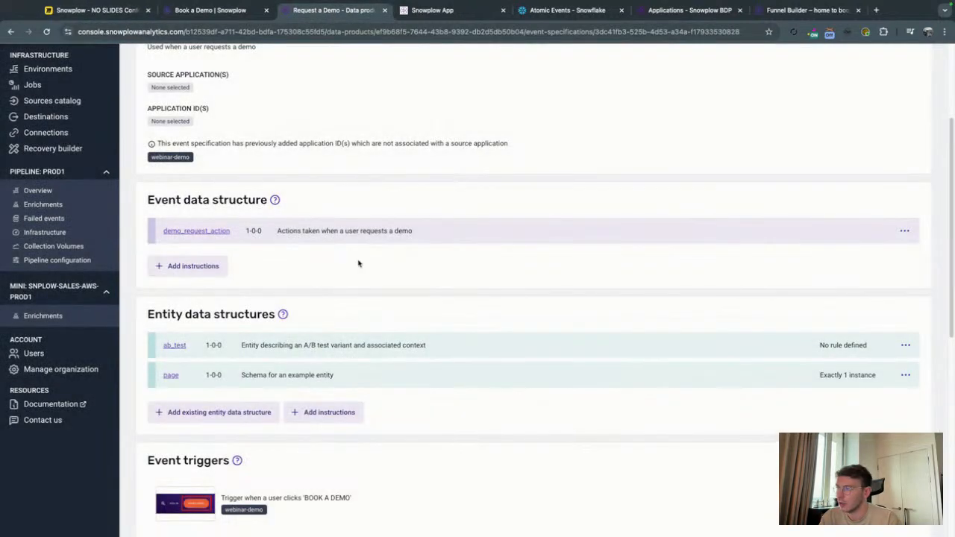
scroll(209, 276, "up", 3)
scroll(212, 279, "down", 2)
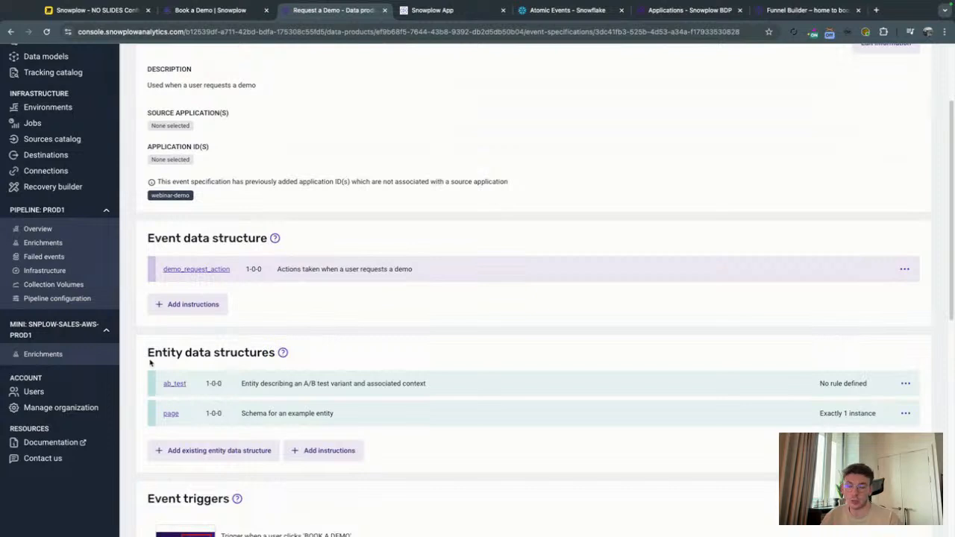
scroll(149, 362, "down", 2)
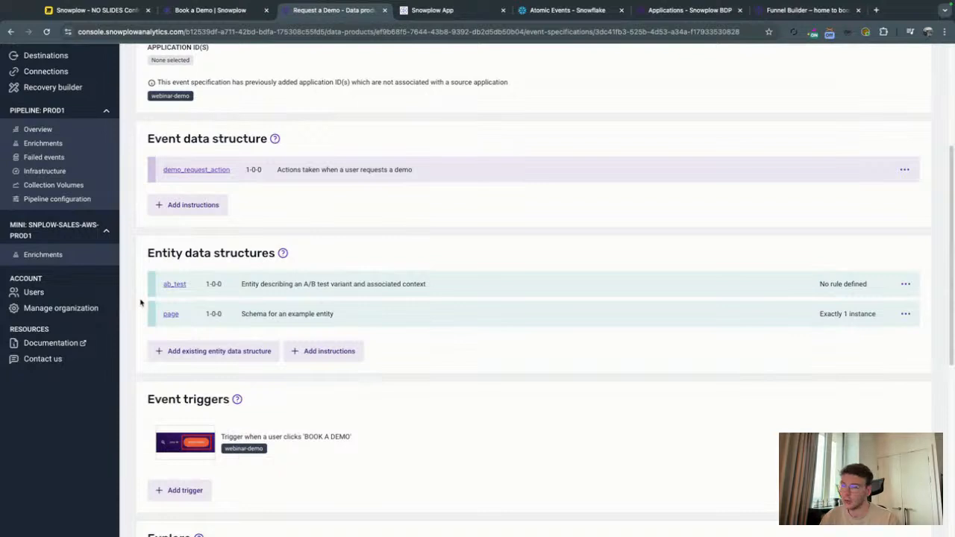
Switch to the Snowplow website and return from the Book a Demo page to the homepage.
left_click(208, 10)
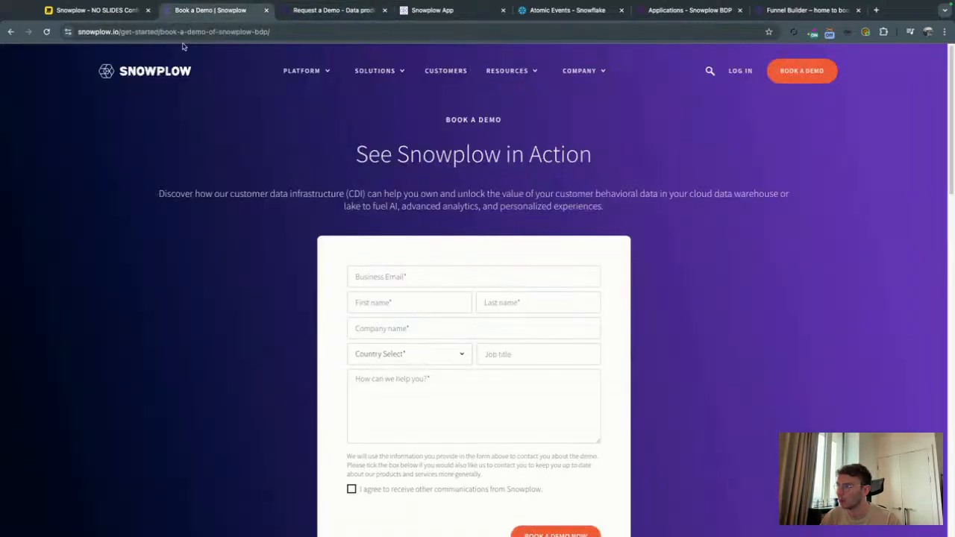
left_click(10, 32)
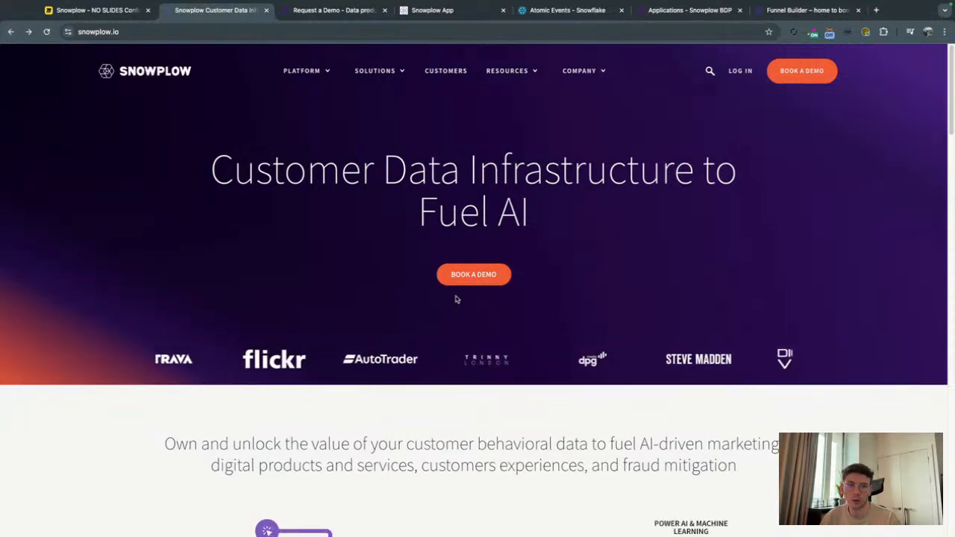
Return to the Request a Demo specification in the Snowplow console and view the ab_test entity's properties.
left_click(328, 21)
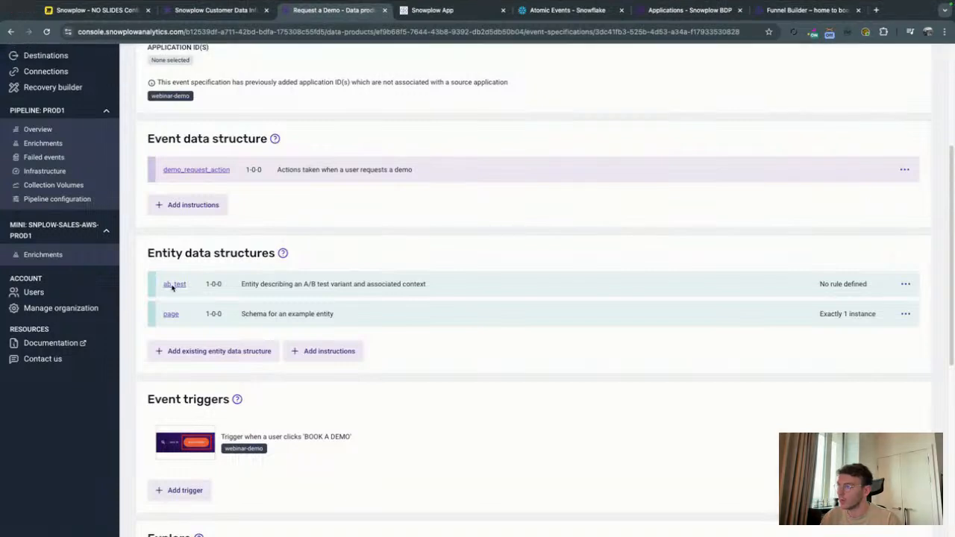
left_click(173, 284)
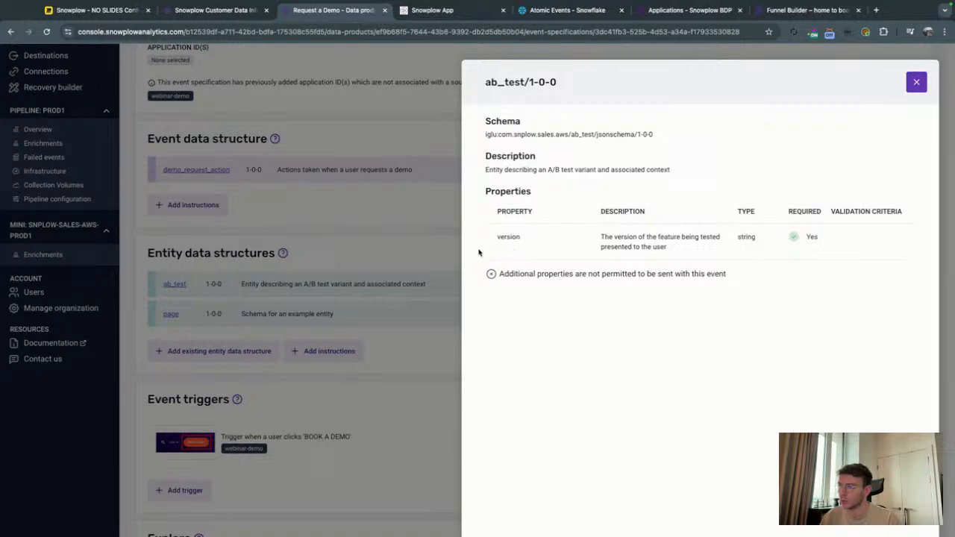
left_click(916, 81)
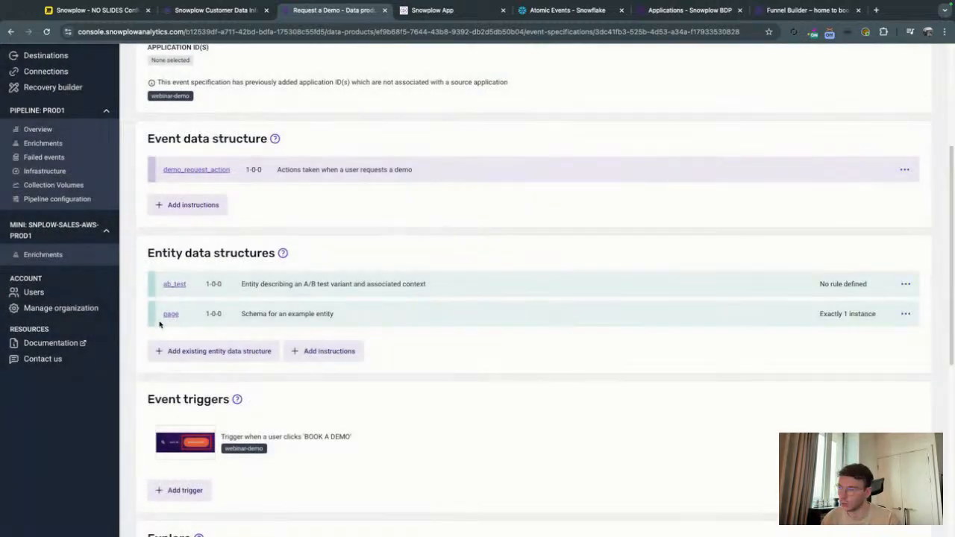
Review the event triggers section and view the enlarged screenshot of the 'BOOK A DEMO' trigger.
scroll(159, 323, "down", 3)
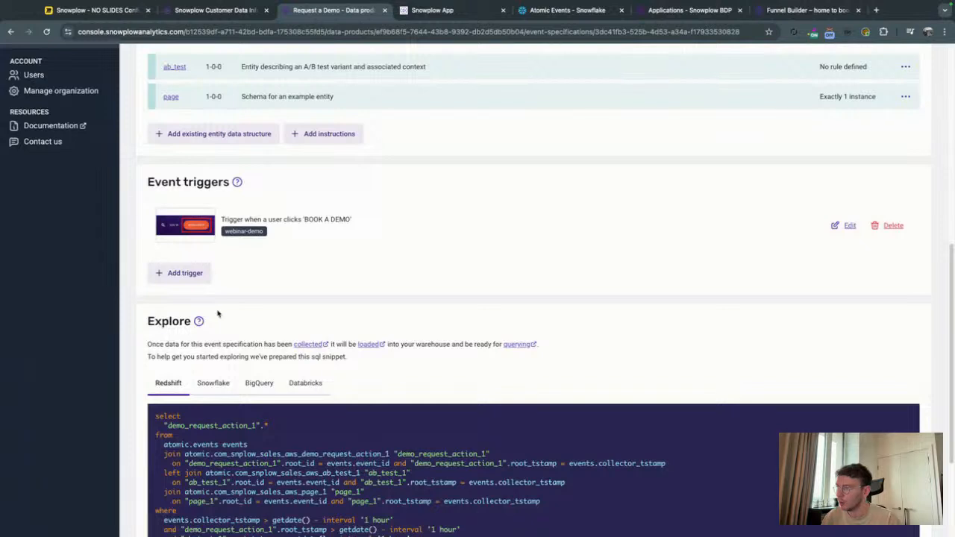
left_click_drag(148, 187, 227, 187)
left_click(227, 188)
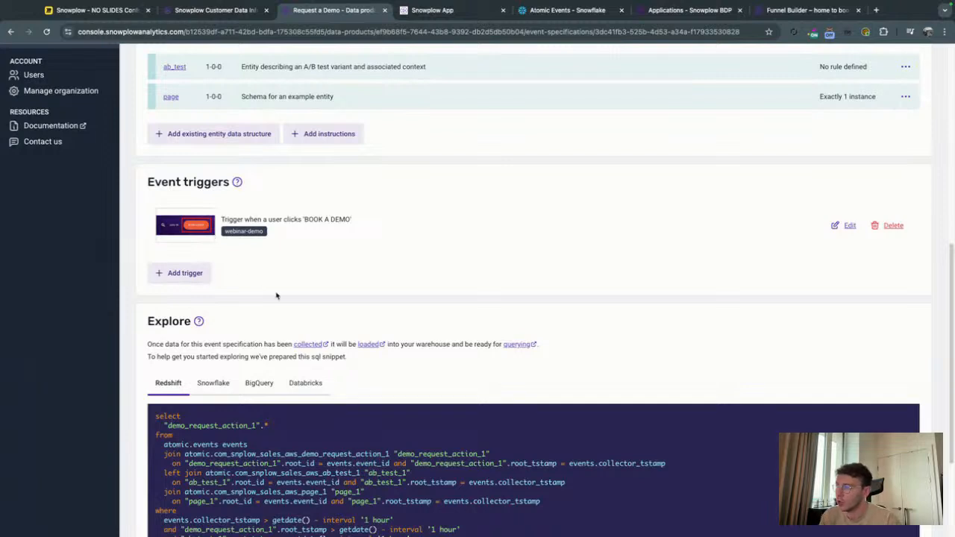
left_click(184, 231)
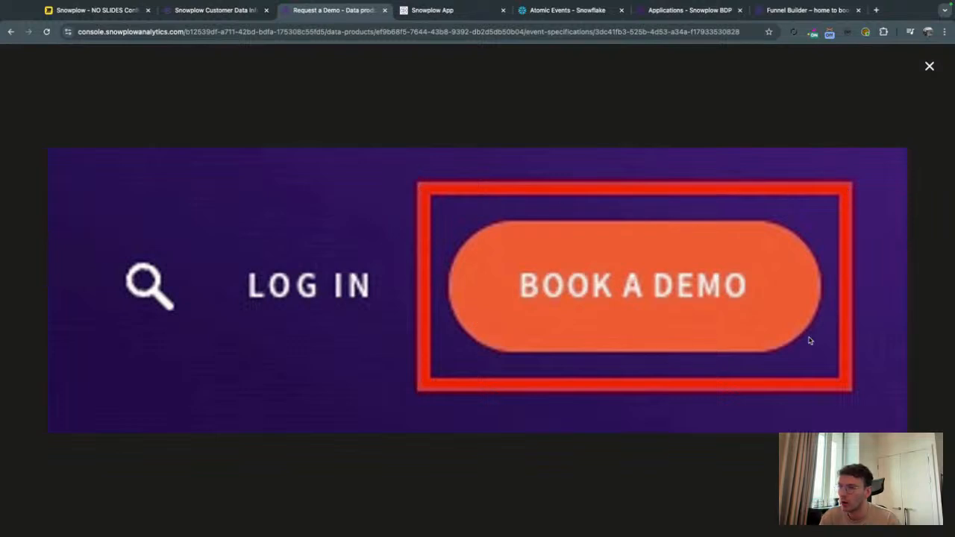
left_click(929, 66)
Show the Snowflake version of the event's SQL snippet and read through the query.
left_click(219, 387)
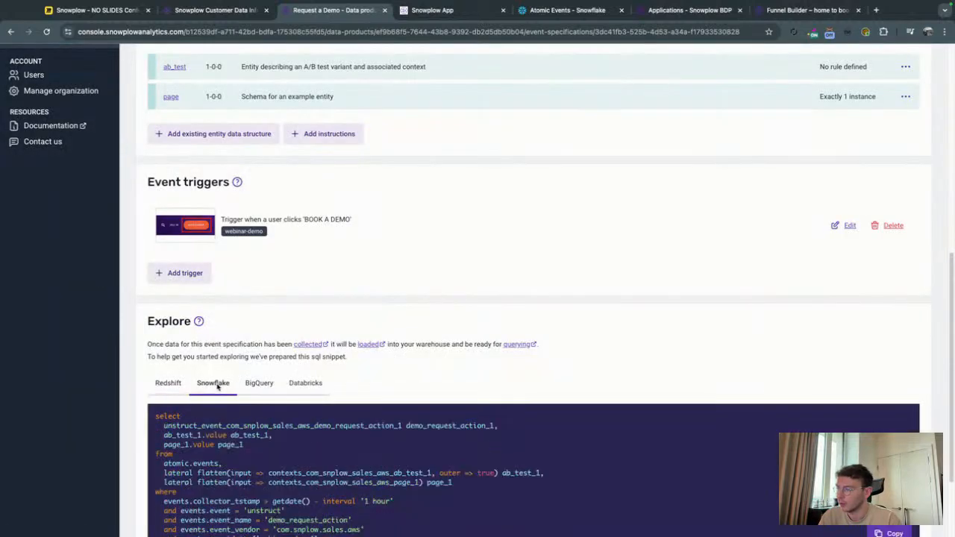
scroll(179, 326, "down", 3)
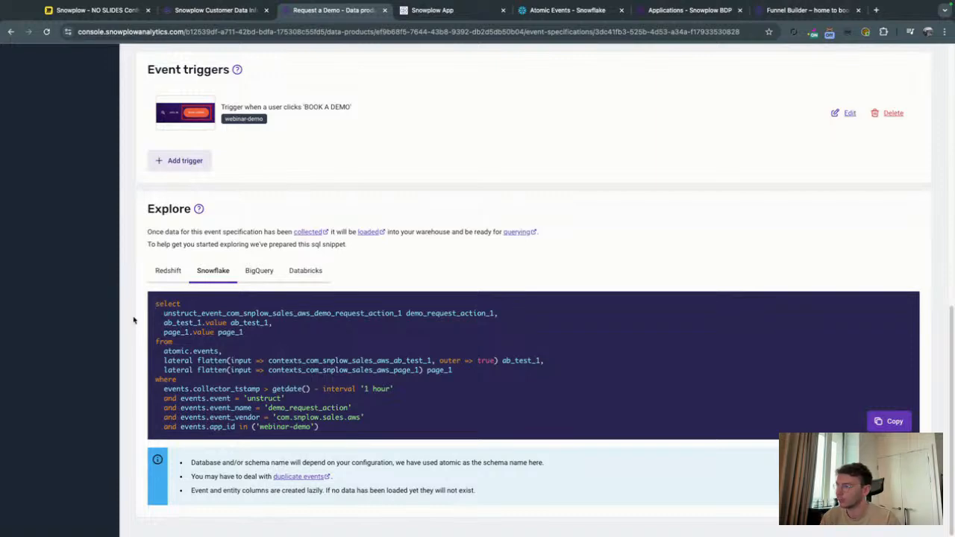
scroll(134, 324, "up", 8)
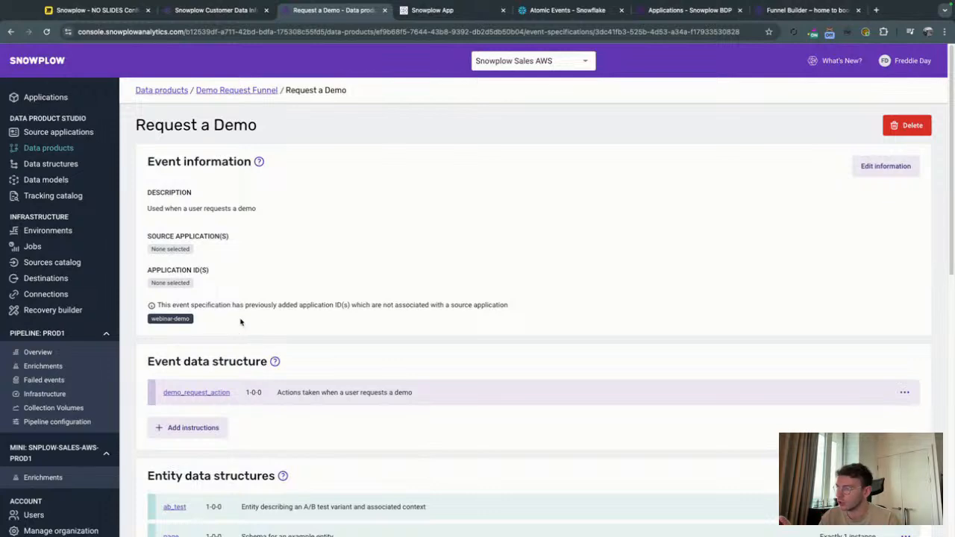
Switch to the Snowplow website, open the Book a Demo page and view its request form.
left_click(208, 12)
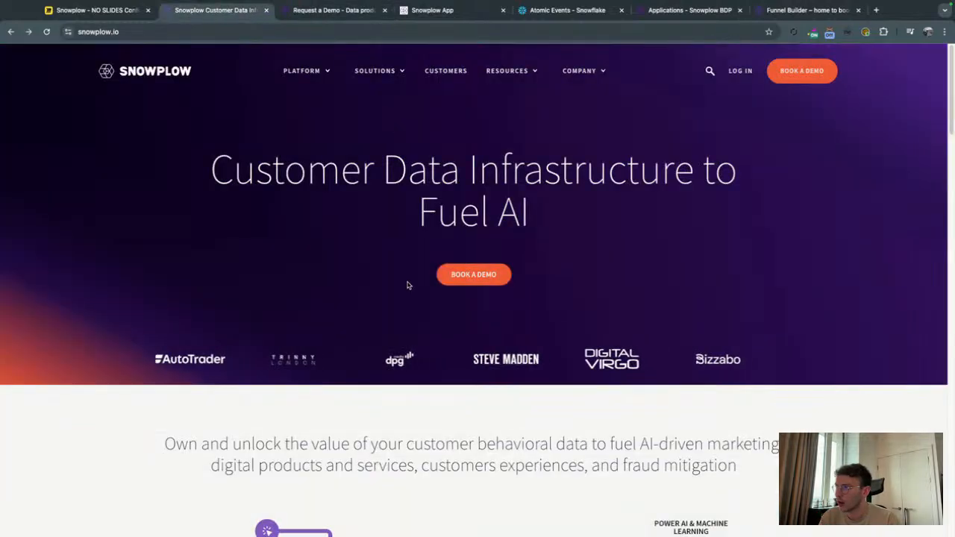
left_click(468, 275)
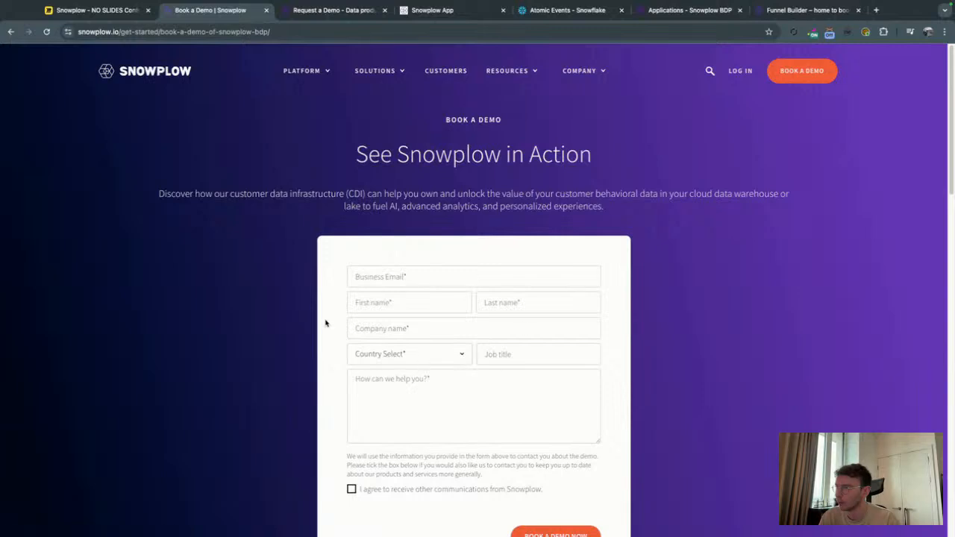
scroll(352, 226, "down", 1)
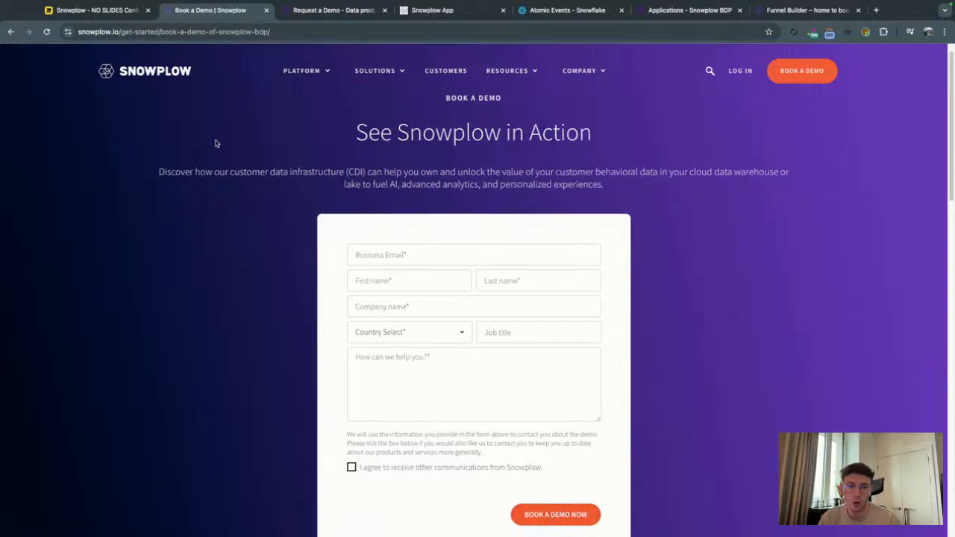
Open the Demo Request Funnel data product in the Snowplow console and review its event specifications and the Snowtype commands for implementing tracking.
left_click(325, 12)
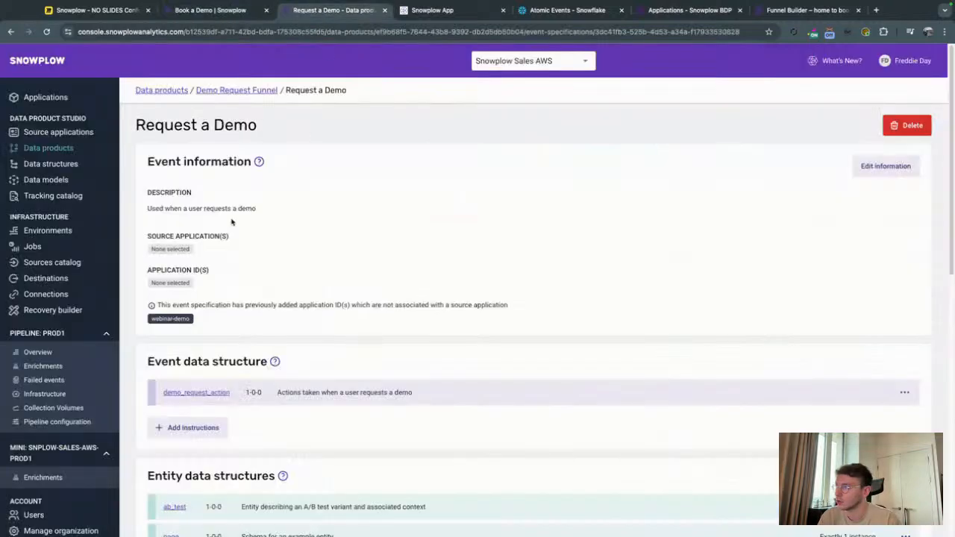
left_click(223, 91)
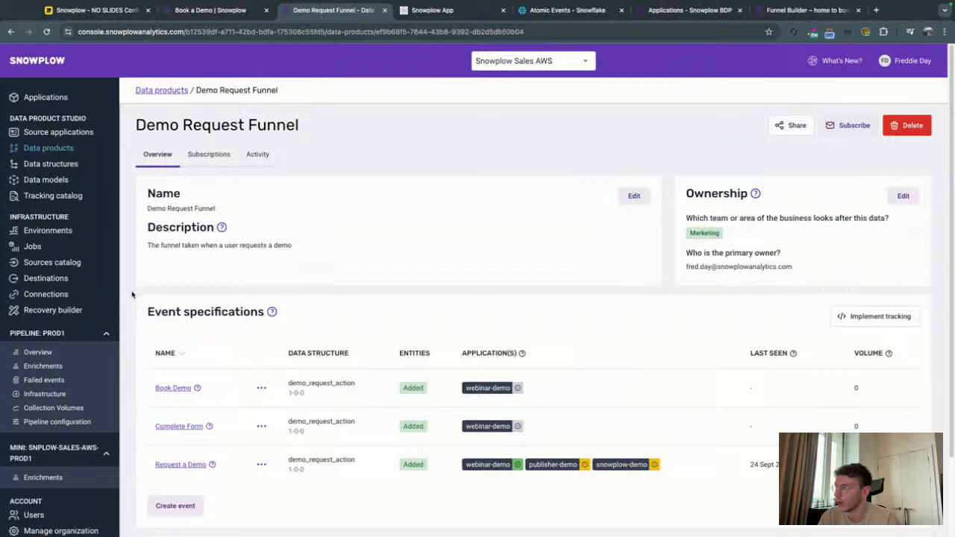
scroll(136, 312, "down", 3)
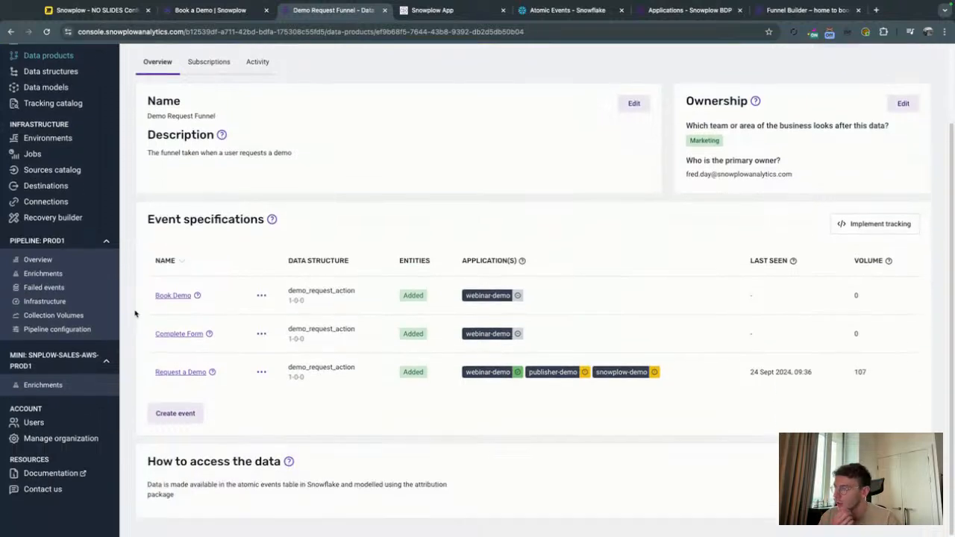
scroll(133, 317, "up", 3)
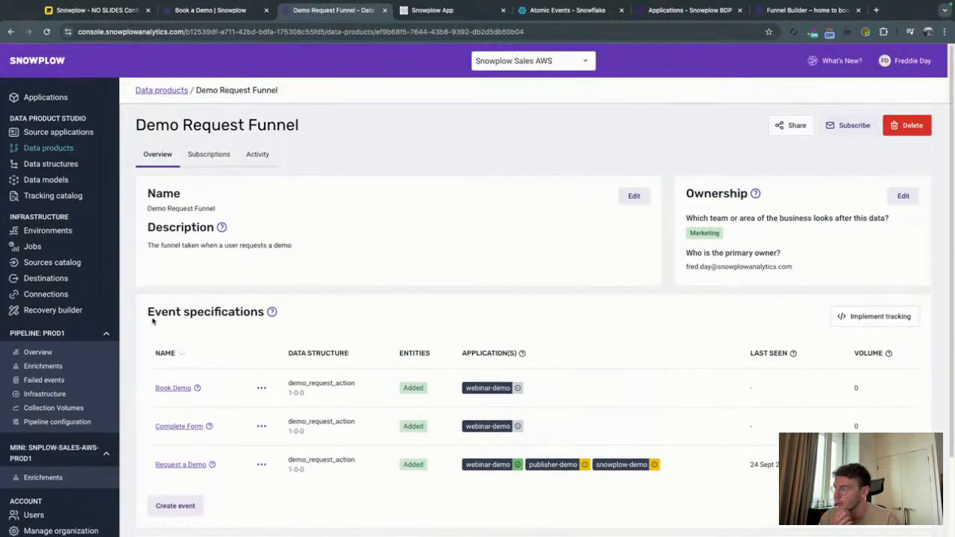
left_click(869, 322)
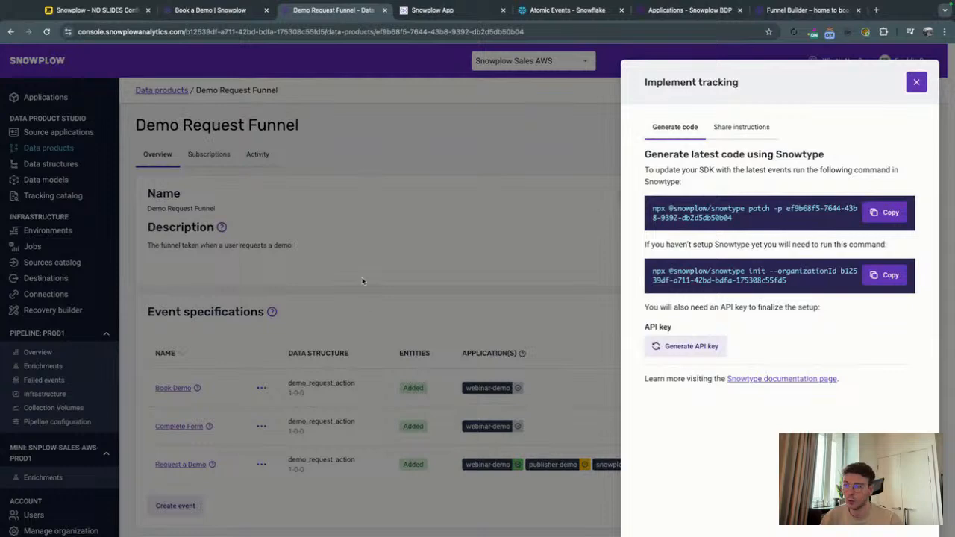
left_click(389, 261)
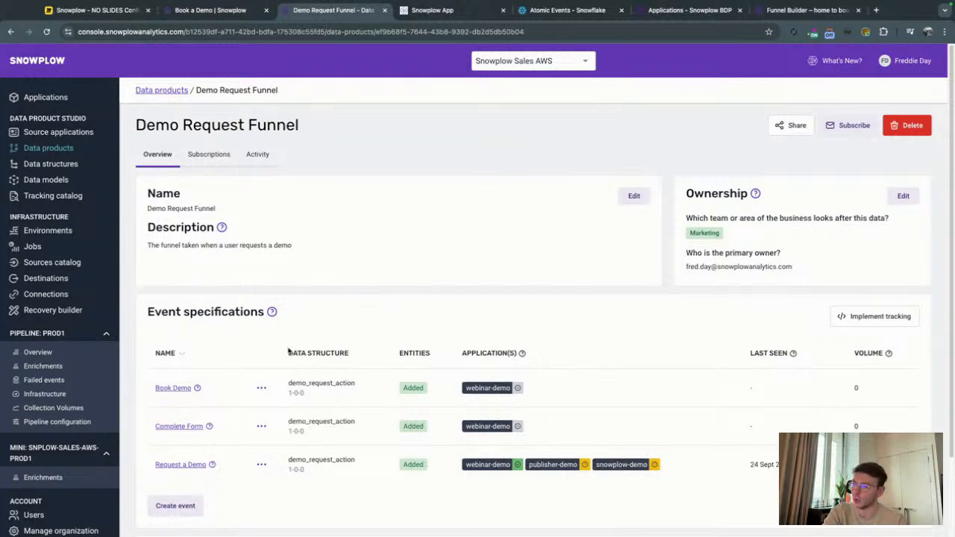
Switch to the snowplow-app project in Visual Studio Code and examine the trackRequestADemoSpec function in snowplow.js.
key("ctrl+Right")
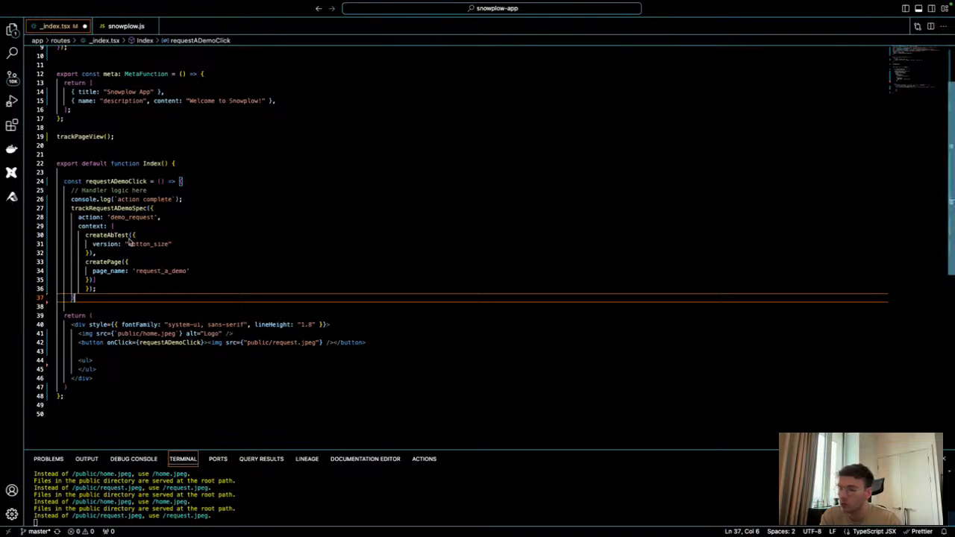
left_click(122, 27)
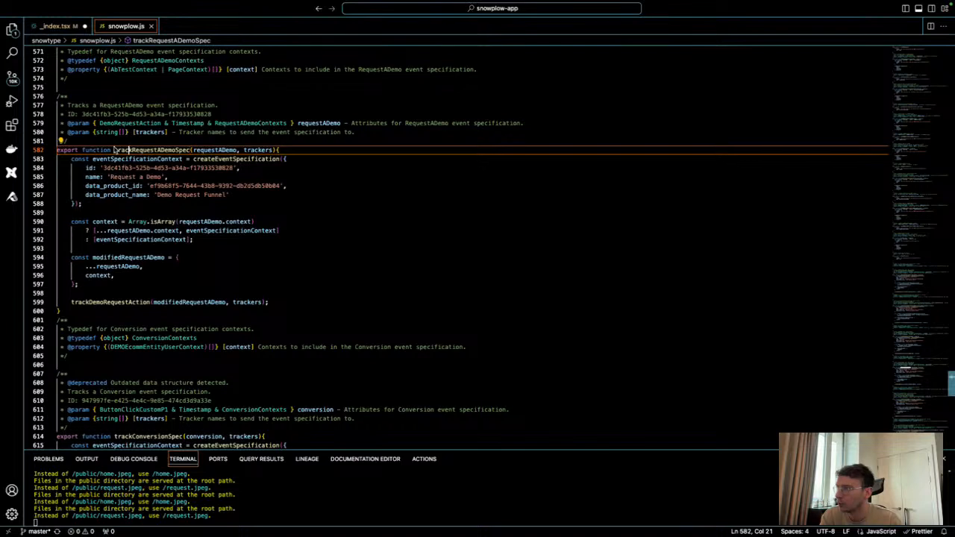
left_click(99, 208)
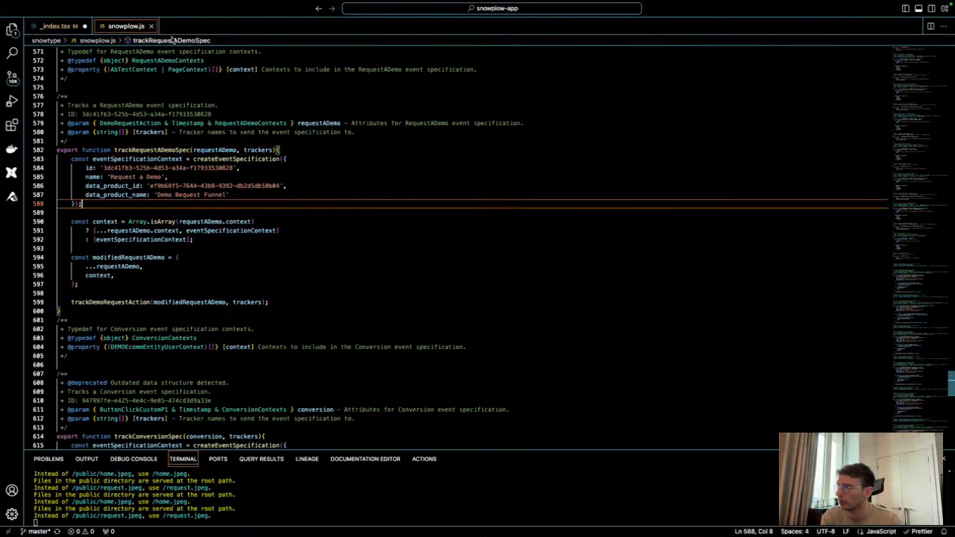
In _index.tsx, clear the action value of the trackRequestADemoSpec call and fill it with the suggested value demo_request.
left_click(55, 27)
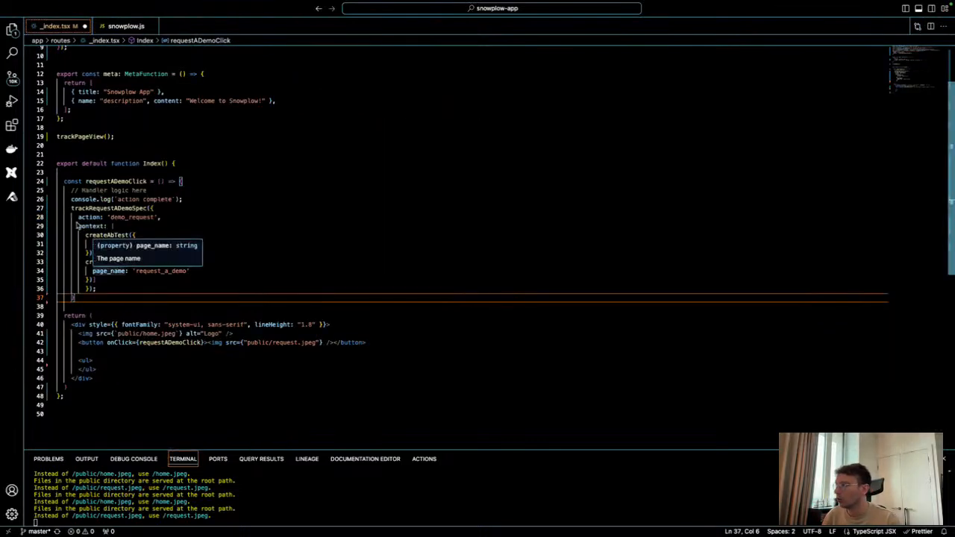
left_click(79, 217)
left_click(157, 219)
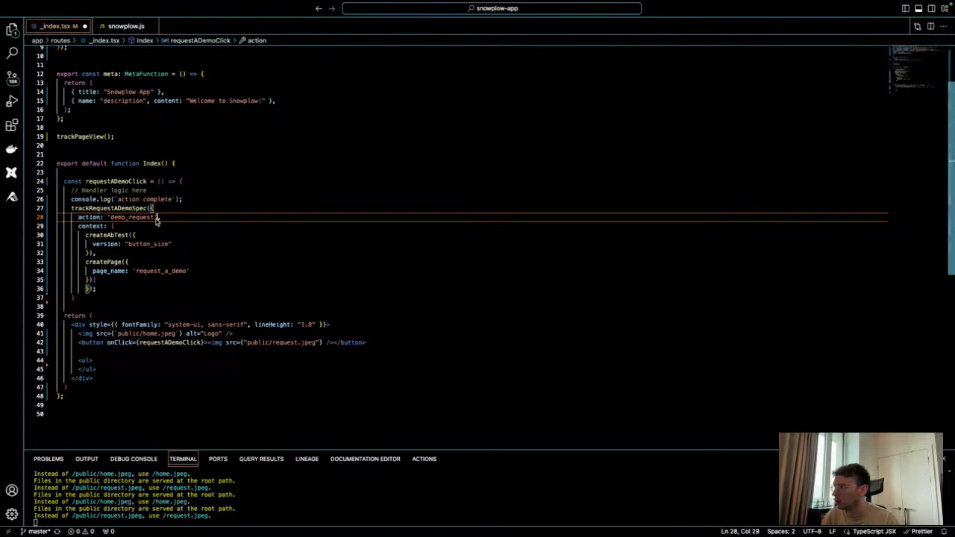
left_click_drag(156, 220, 107, 220)
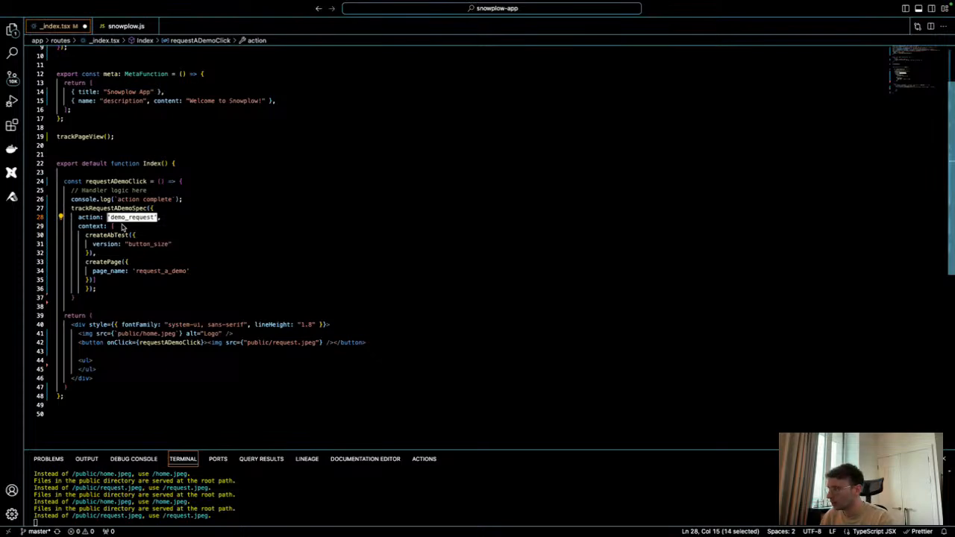
type("'")
key("Escape")
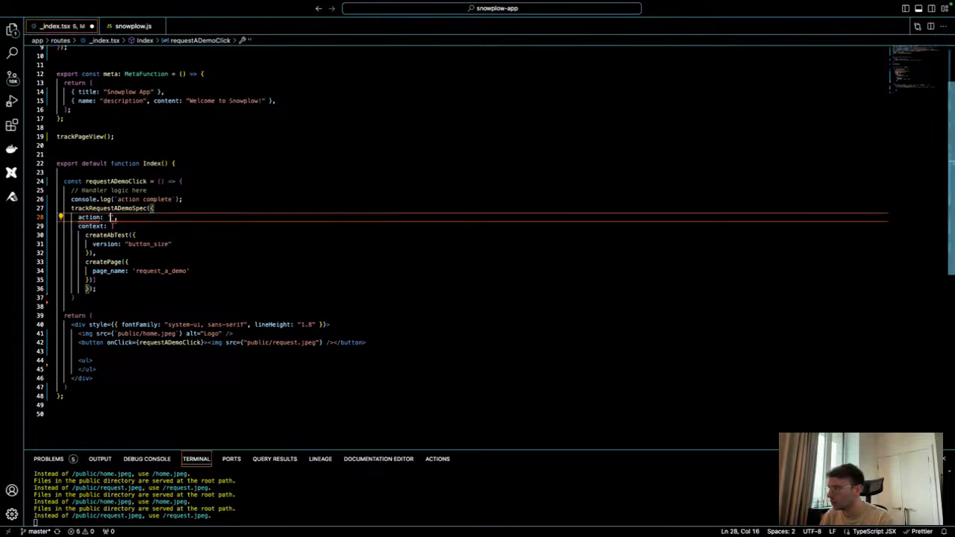
key("BackSpace")
key("BackSpace")
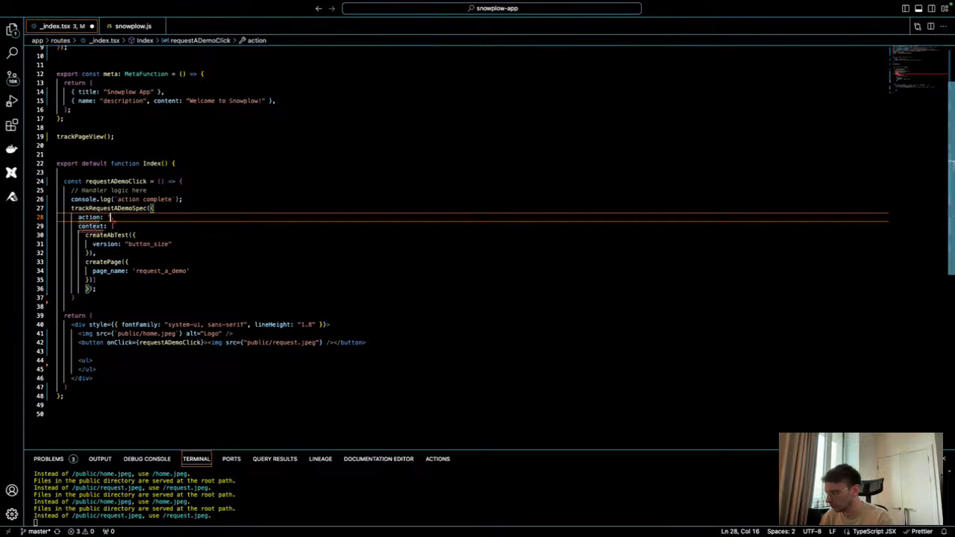
type("'',")
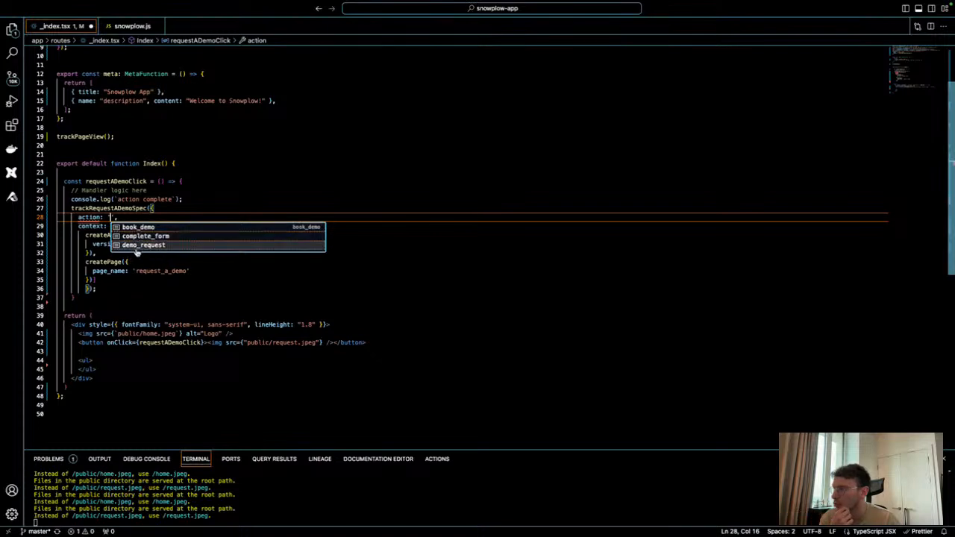
left_click(137, 249)
Misspell the action value as 'demo_reques' and inspect the type error on the action property.
key("Left")
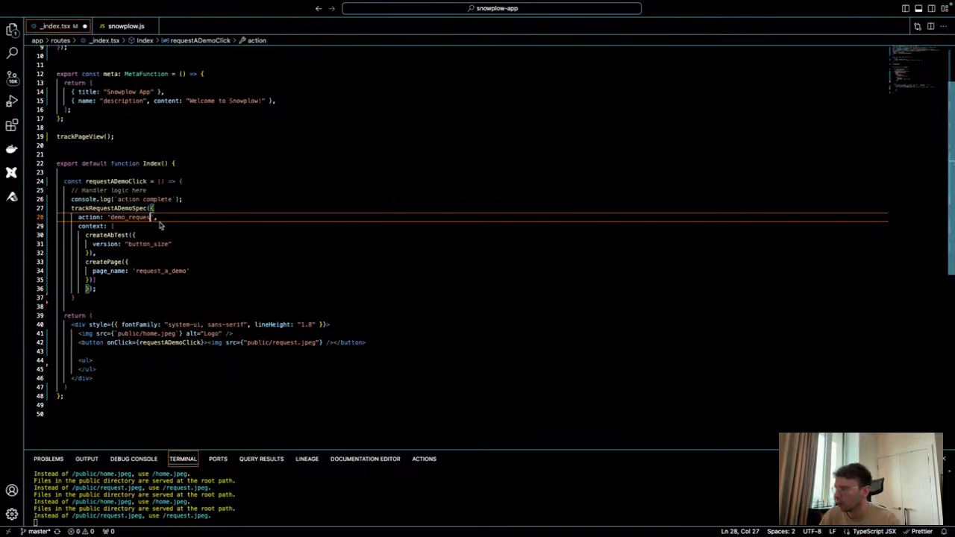
key("Delete")
key("End")
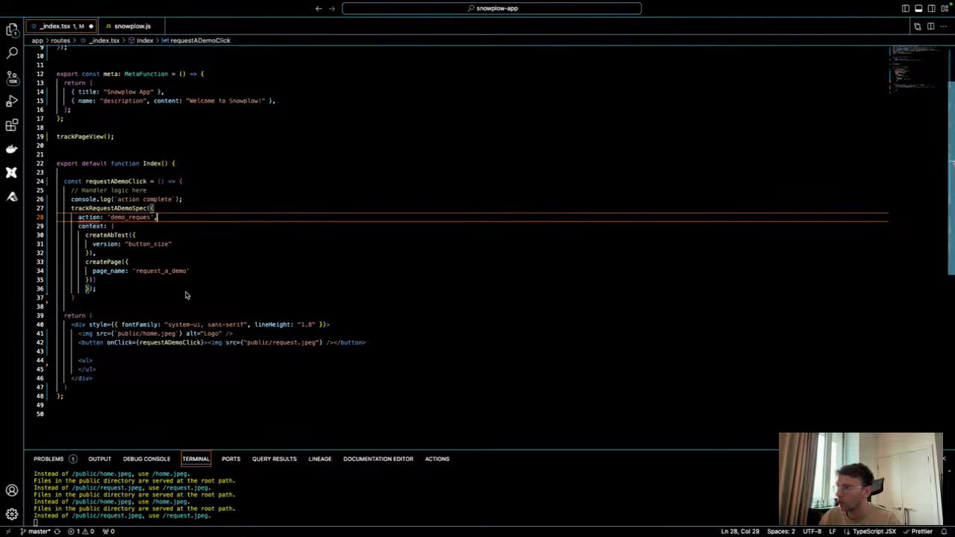
left_click(134, 288)
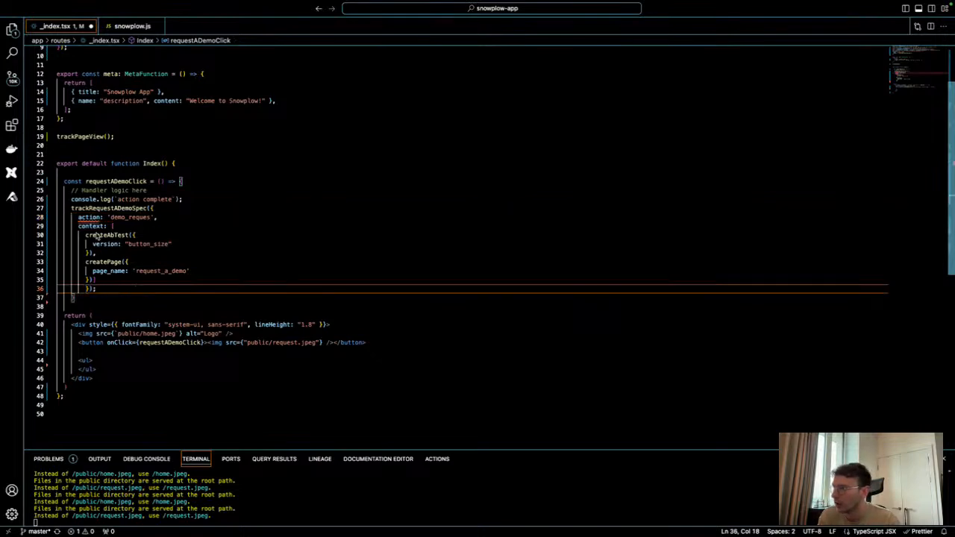
mouse_move(88, 221)
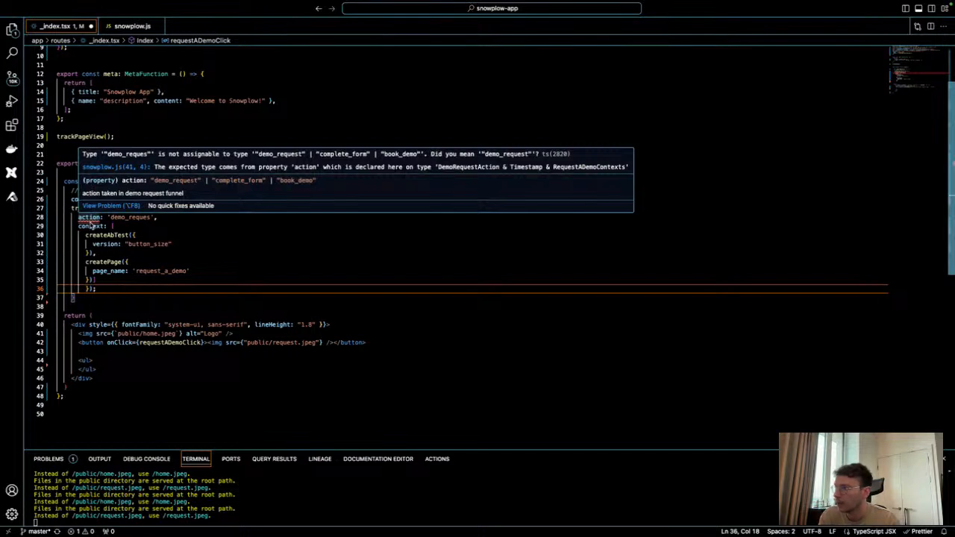
Correct the misspelled action value to 'demo_request'.
left_click(152, 217)
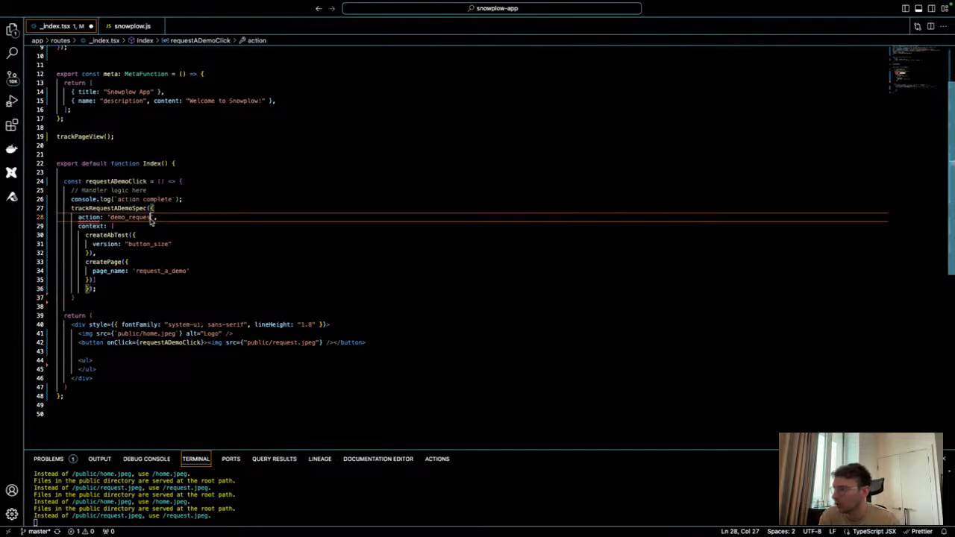
type("t")
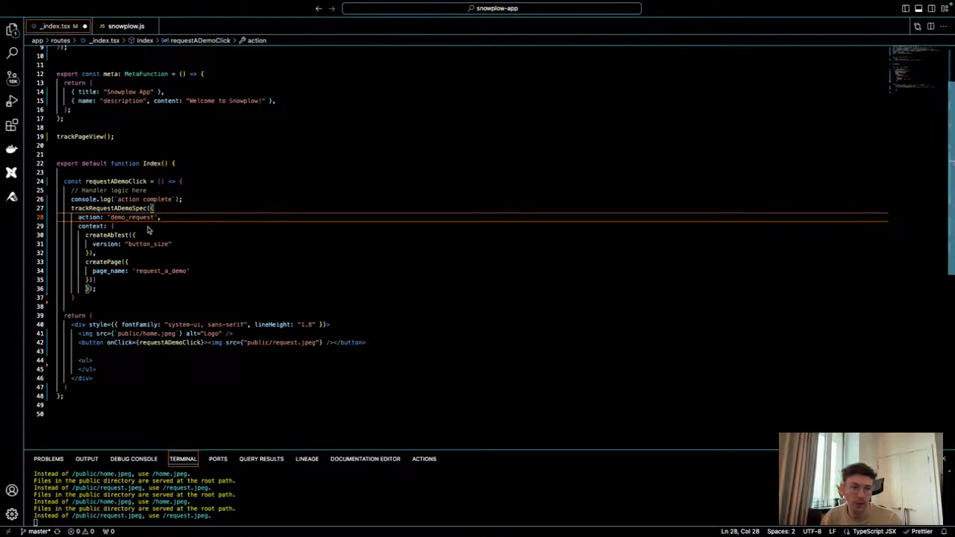
left_click(87, 299)
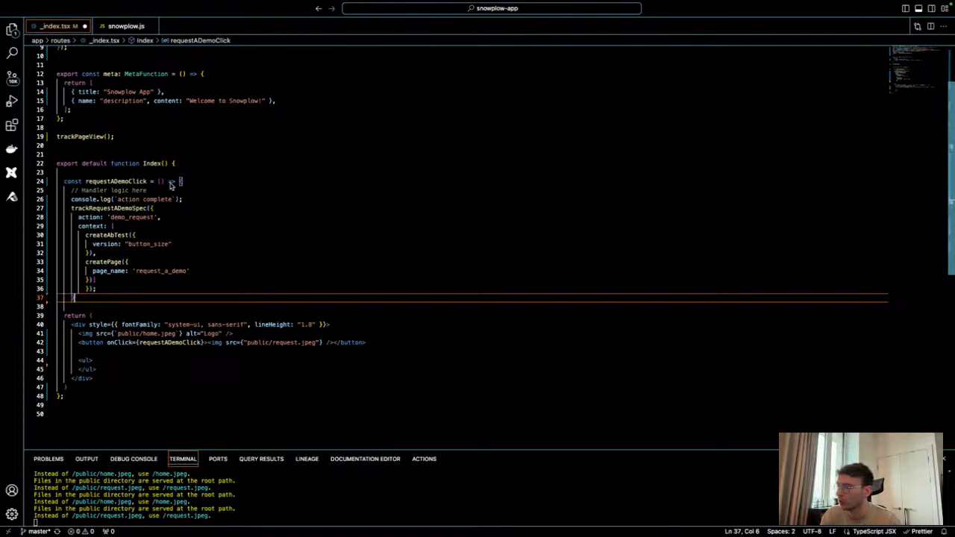
Switch back to the browser and show the Snowplow architecture diagram on the Miro board.
key("ctrl+Left")
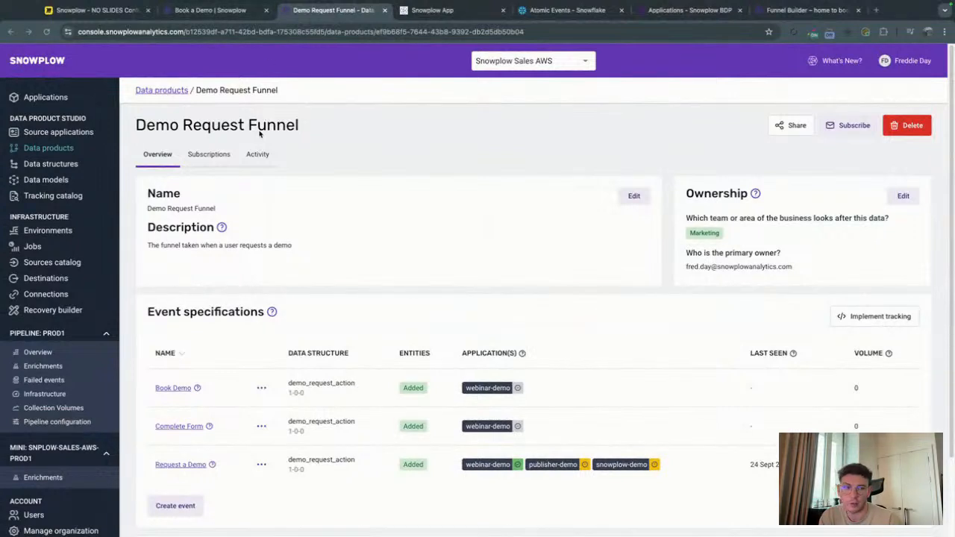
left_click(93, 9)
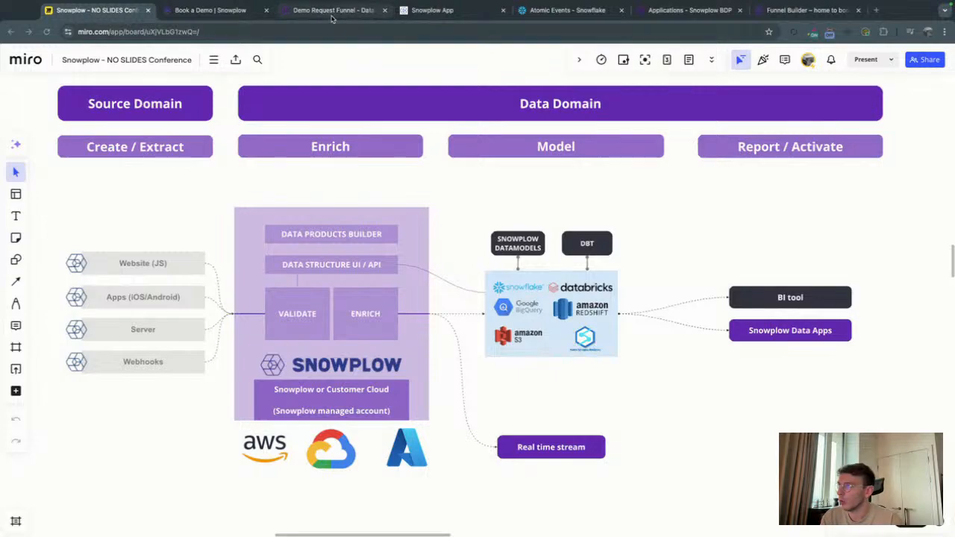
Return to Visual Studio Code and review the action, createAbTest and createPage entries in the requestADemoClick handler.
key("ctrl+Right")
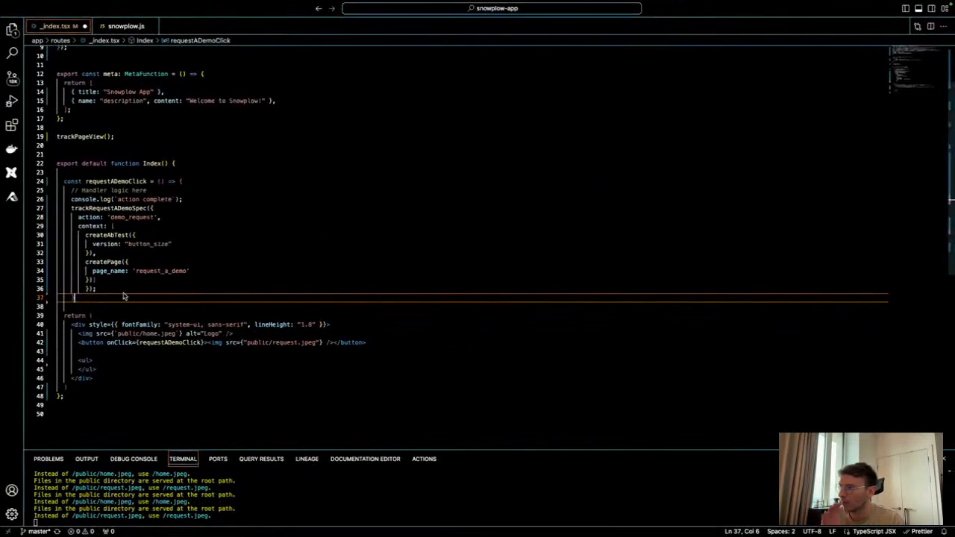
left_click(136, 227)
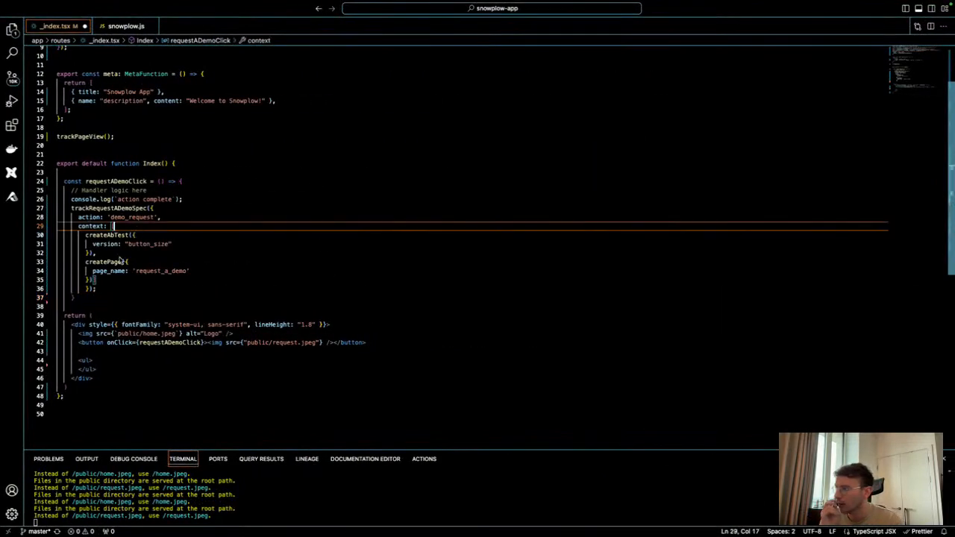
left_click(80, 218)
left_click(109, 235)
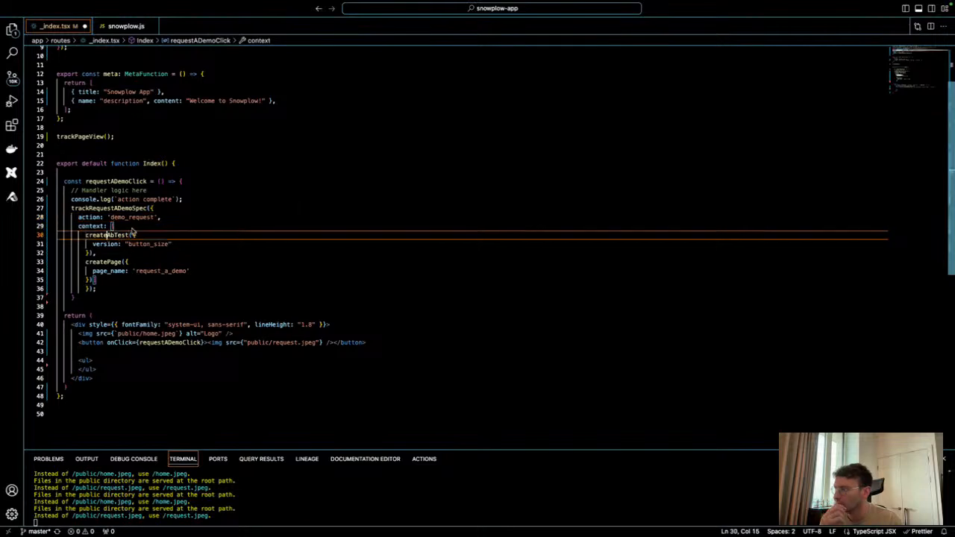
left_click(103, 262)
left_click(101, 298)
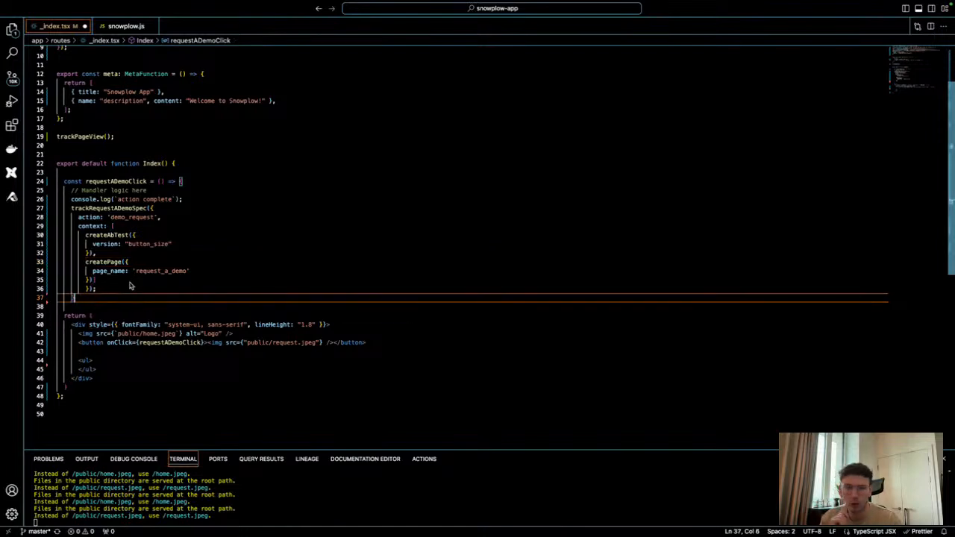
Show the locally running Snowplow App in the browser and widen the Snowplow inspector to examine the demo_request_action event.
key("ctrl+Left")
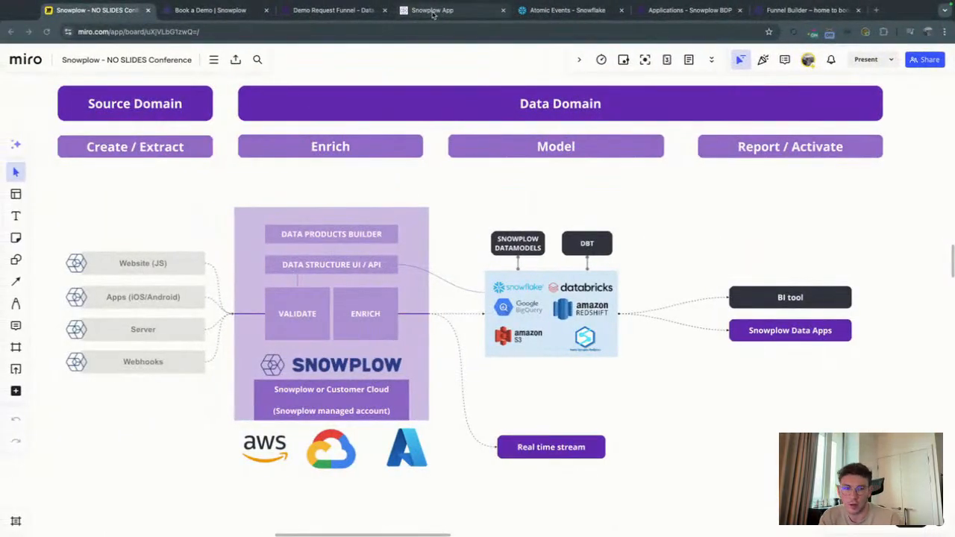
left_click(433, 12)
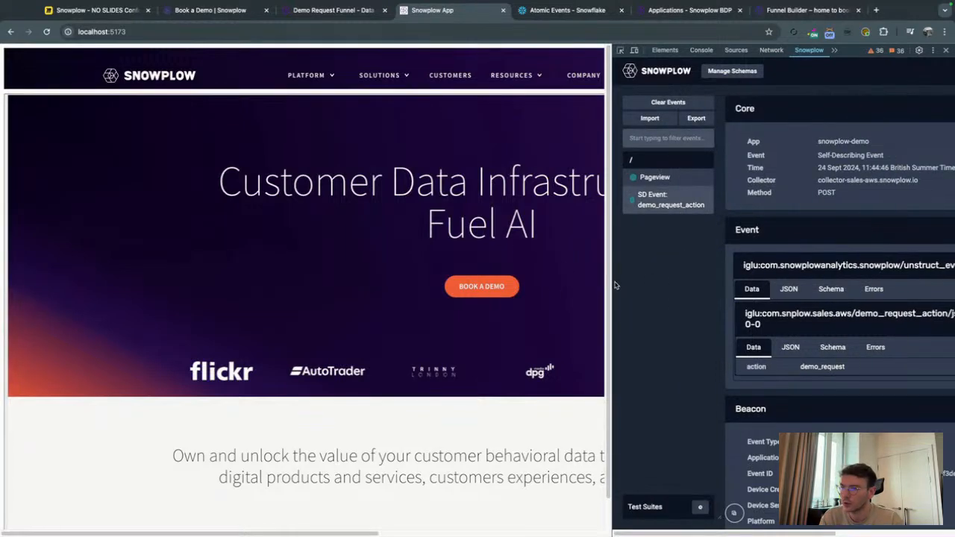
left_click_drag(612, 280, 552, 281)
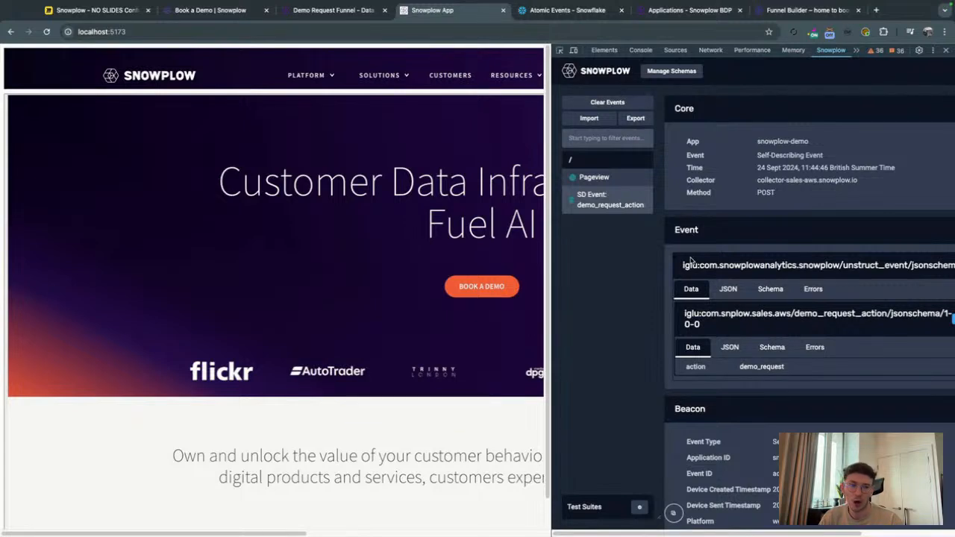
left_click_drag(552, 270, 531, 271)
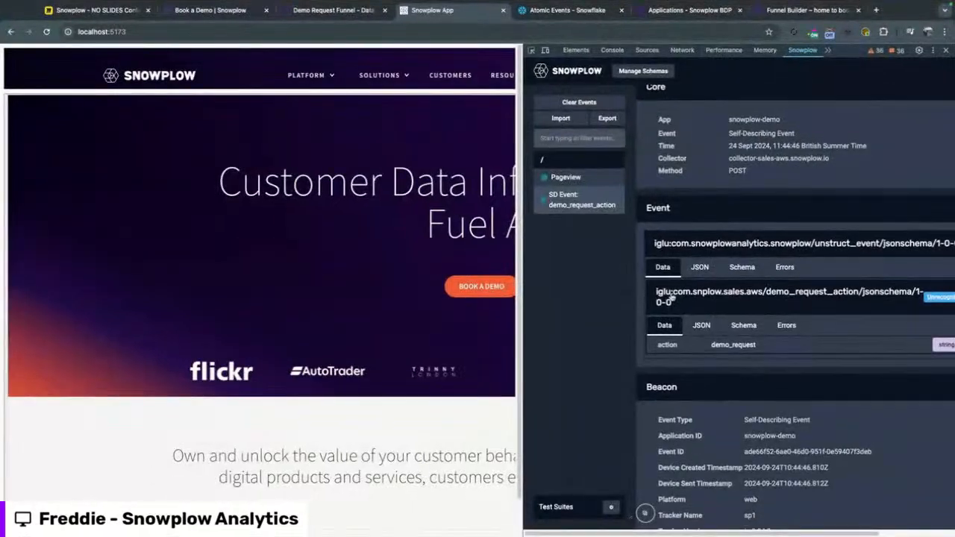
Examine the demo_request_action event's action value and the attached ab_test and page entities, highlighting the page_name value.
scroll(682, 348, "down", 2)
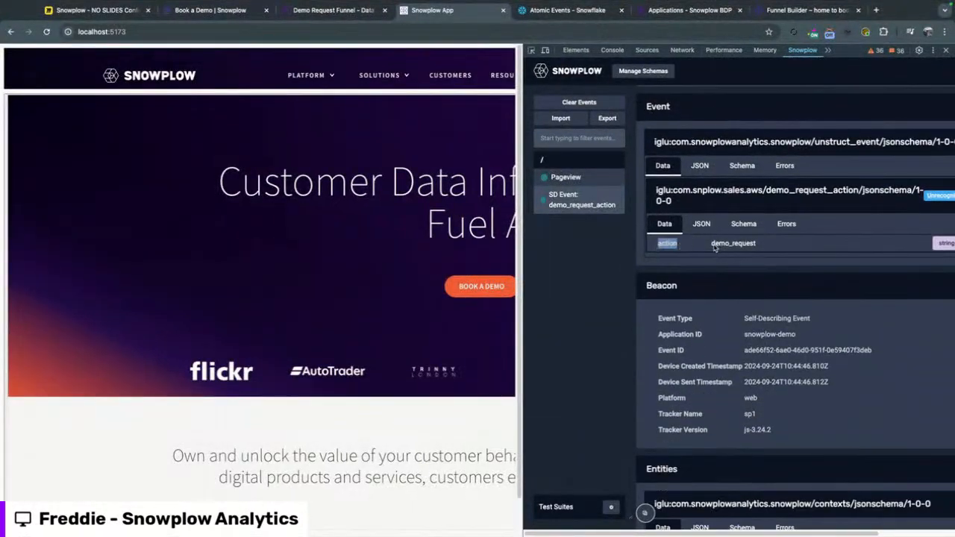
scroll(729, 272, "down", 4)
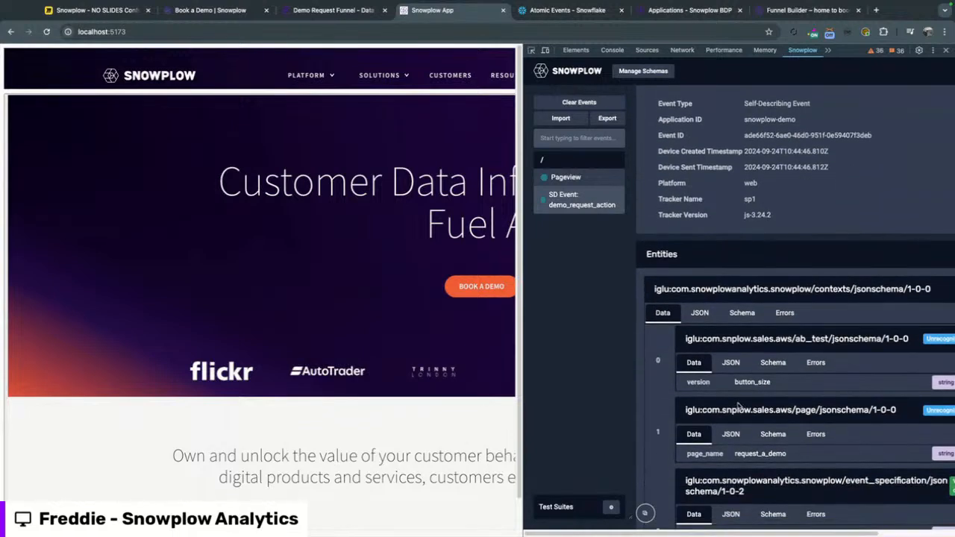
scroll(741, 407, "down", 4)
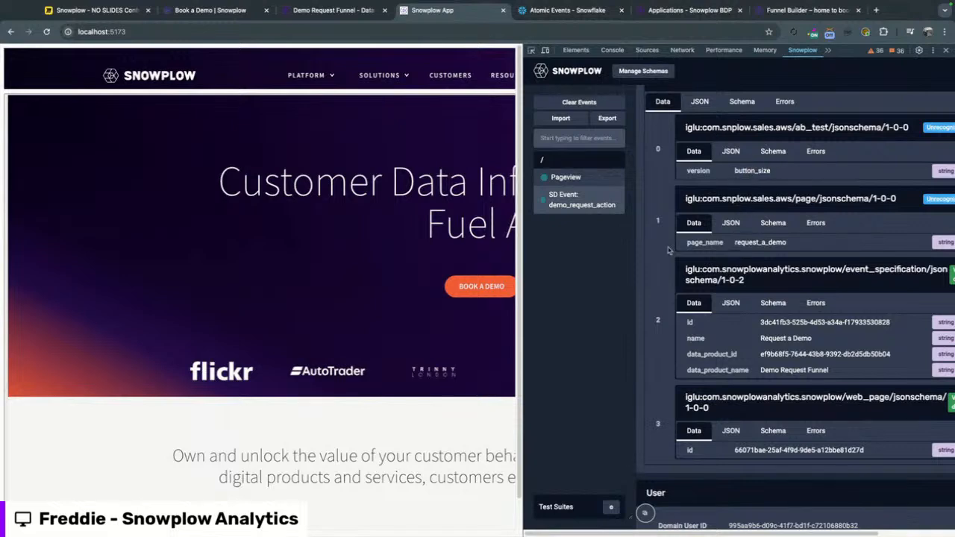
left_click_drag(736, 247, 786, 247)
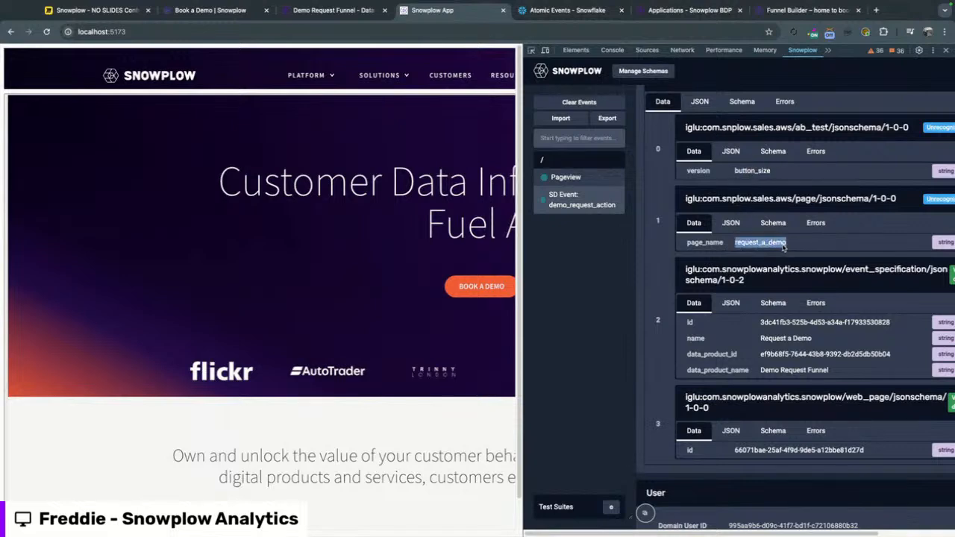
left_click(784, 248)
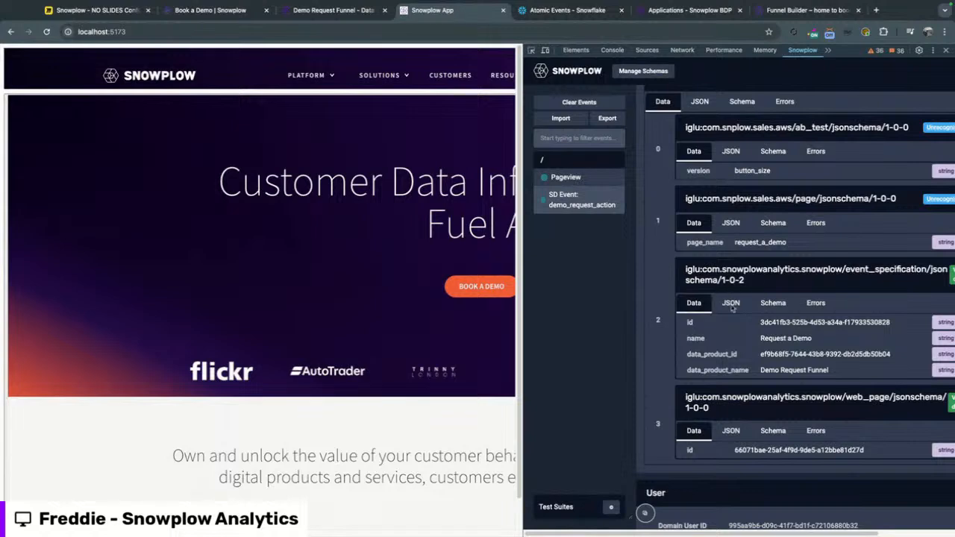
Highlight the event_specification entity's id, name and data product fields, and return to the Demo Request Funnel data product in the Snowplow console.
left_click_drag(687, 327, 845, 371)
left_click(833, 374)
left_click(325, 12)
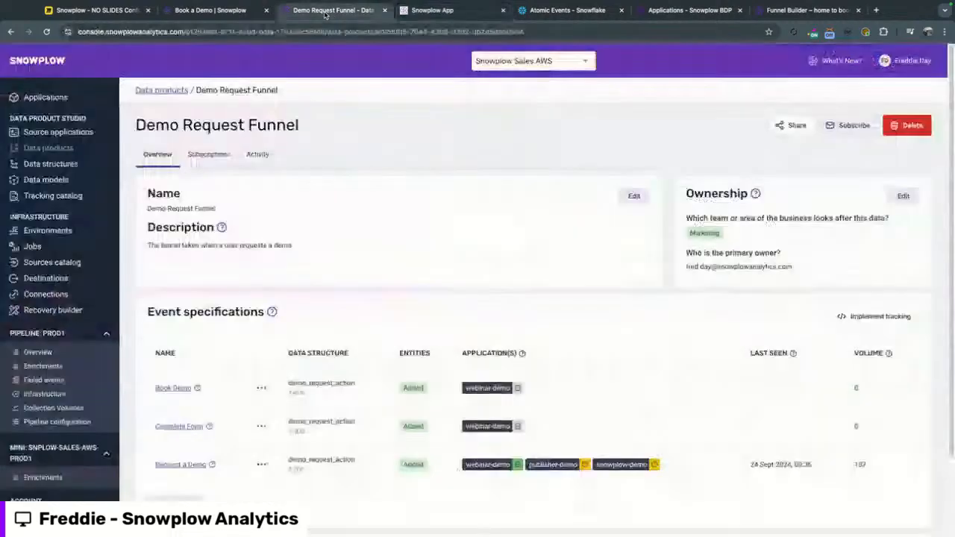
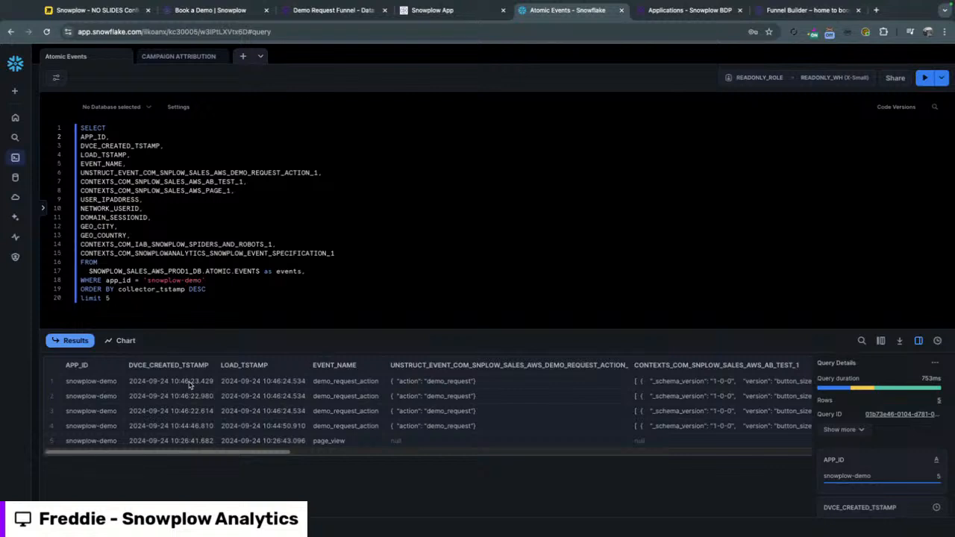
Inspect the DVCE_CREATED_TSTAMP and LOAD_TSTAMP values of the first demo_request_action row in the Snowflake Atomic Events results.
left_click(149, 383)
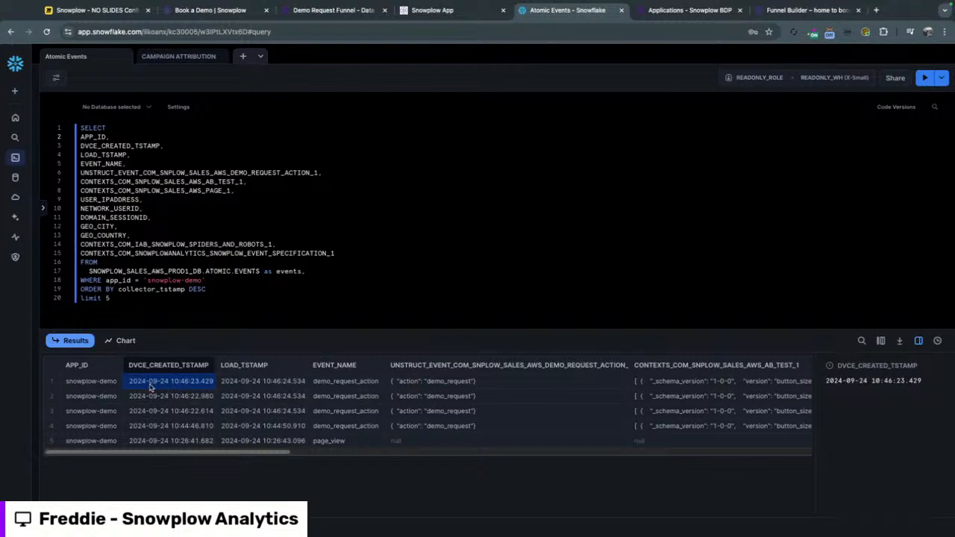
left_click(252, 385)
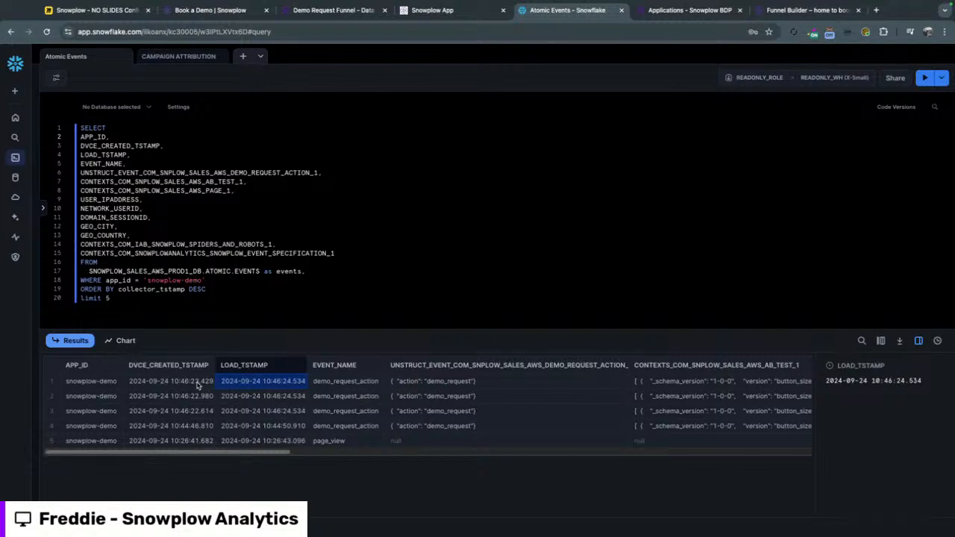
left_click(119, 298)
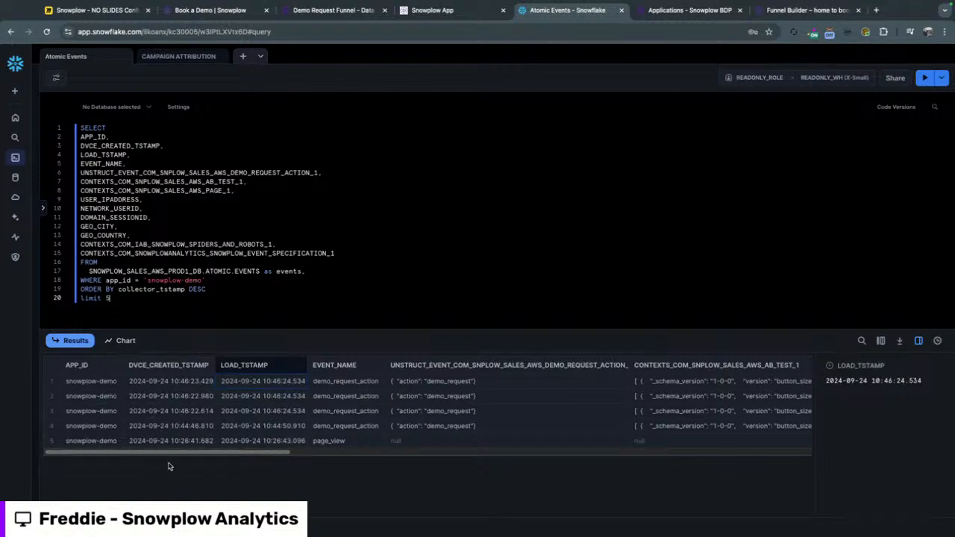
Review the demo request action, AB_TEST and PAGE columns of the query results, slightly widening the AB_TEST column.
left_click_drag(155, 453, 258, 460)
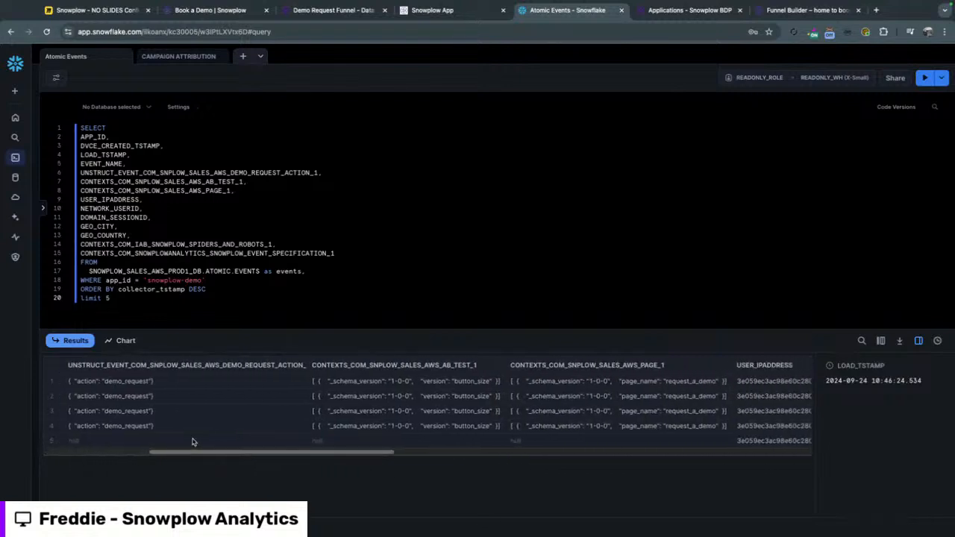
left_click(358, 253)
left_click_drag(254, 455, 232, 457)
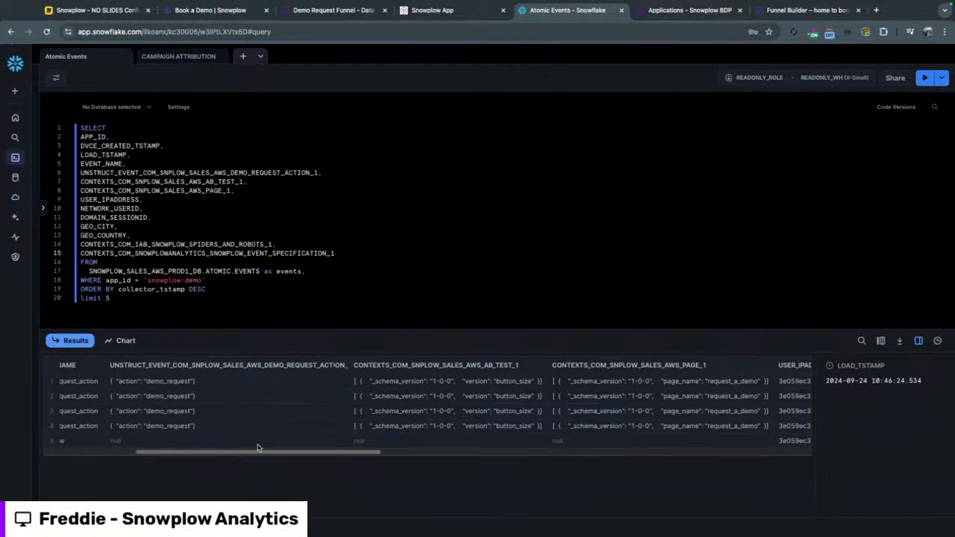
left_click_drag(241, 453, 298, 453)
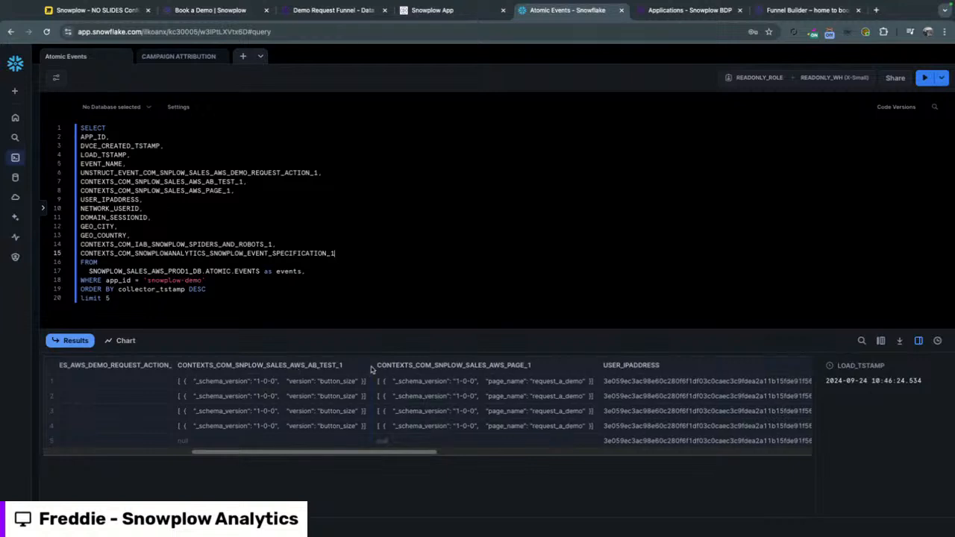
left_click_drag(371, 371, 385, 370)
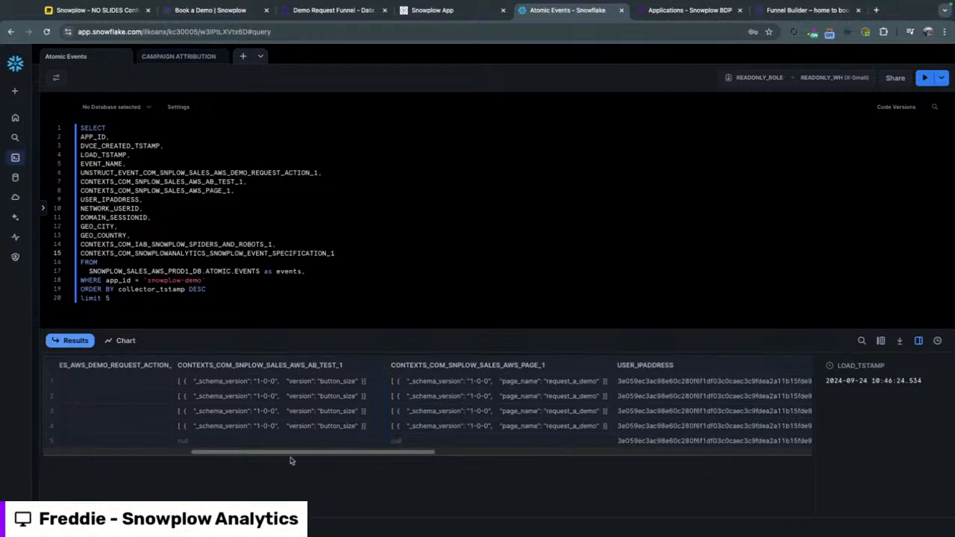
scroll(326, 457, "right", 5)
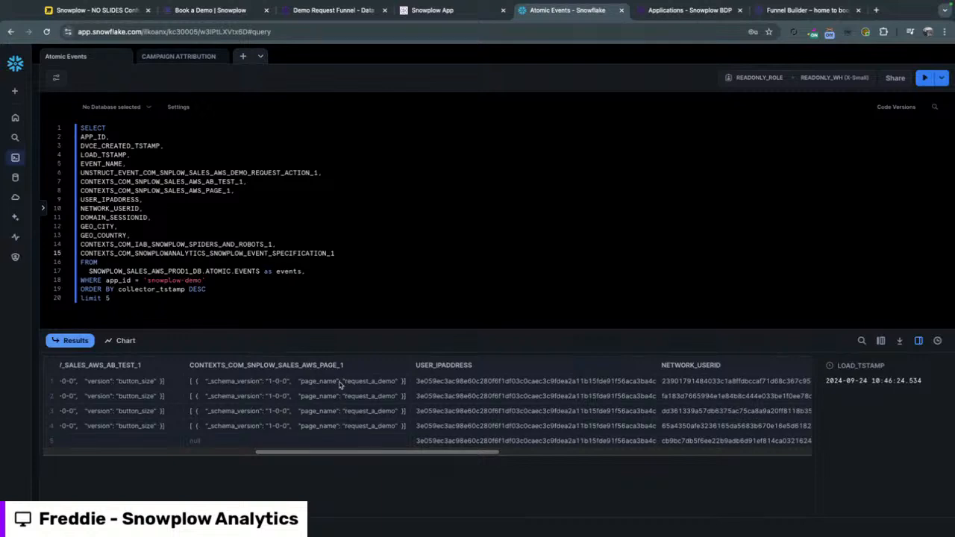
Widen the USER_IPADDRESS column to show its full values and review the NETWORK_USERID and DOMAIN_SESSIONID columns.
left_click_drag(301, 457, 361, 457)
left_click_drag(471, 367, 497, 367)
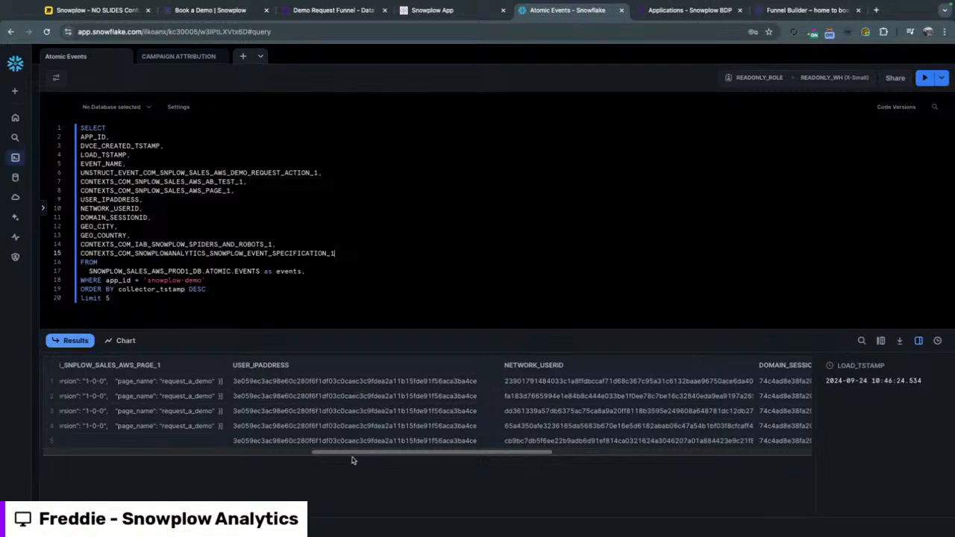
left_click_drag(352, 453, 425, 454)
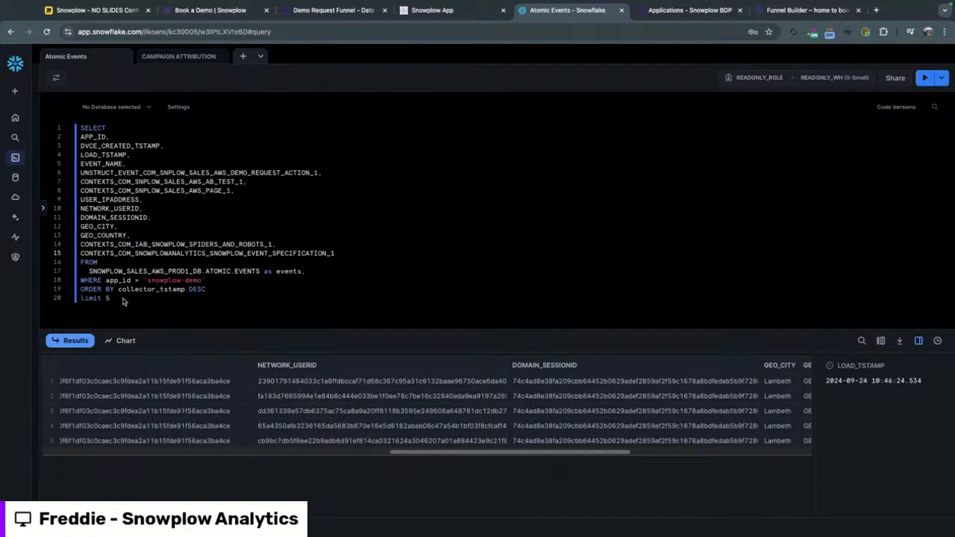
Review the GEO_CITY and GEO_COUNTRY columns and widen the IAB spiders and robots column to show its full contents.
left_click_drag(435, 458, 559, 468)
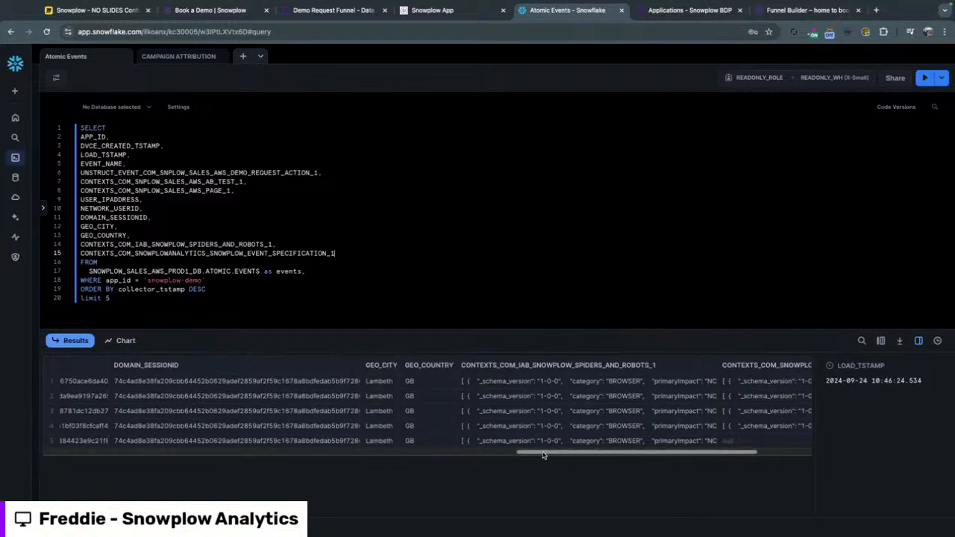
left_click_drag(542, 456, 612, 456)
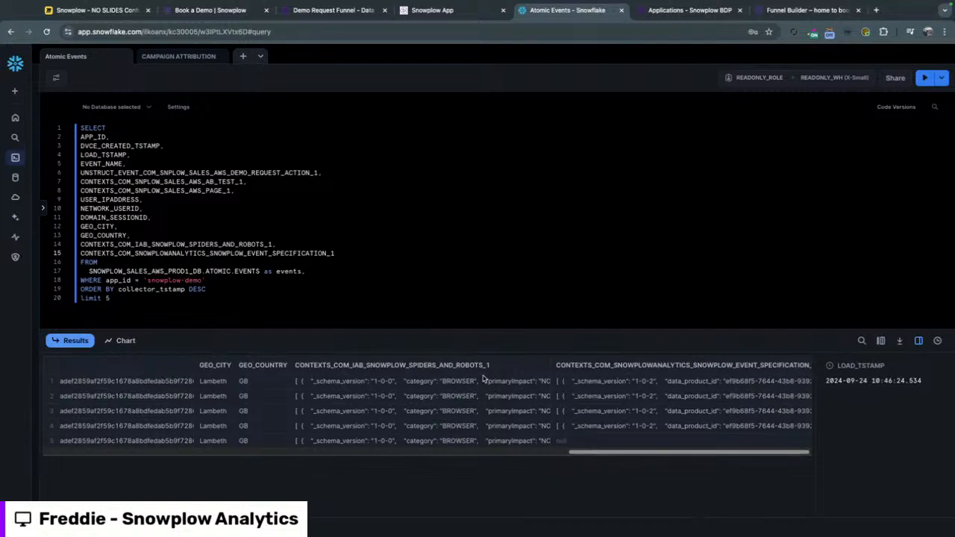
left_click_drag(550, 367, 733, 370)
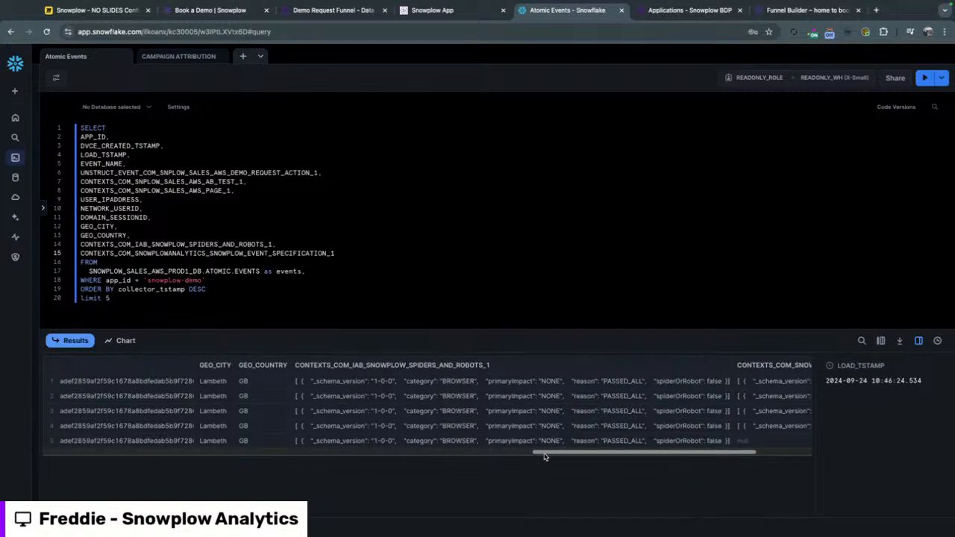
Widen the event specification column to expose its data product fields, and return to the Snowplow - NO SLIDES Conference board in Miro.
left_click_drag(545, 457, 639, 452)
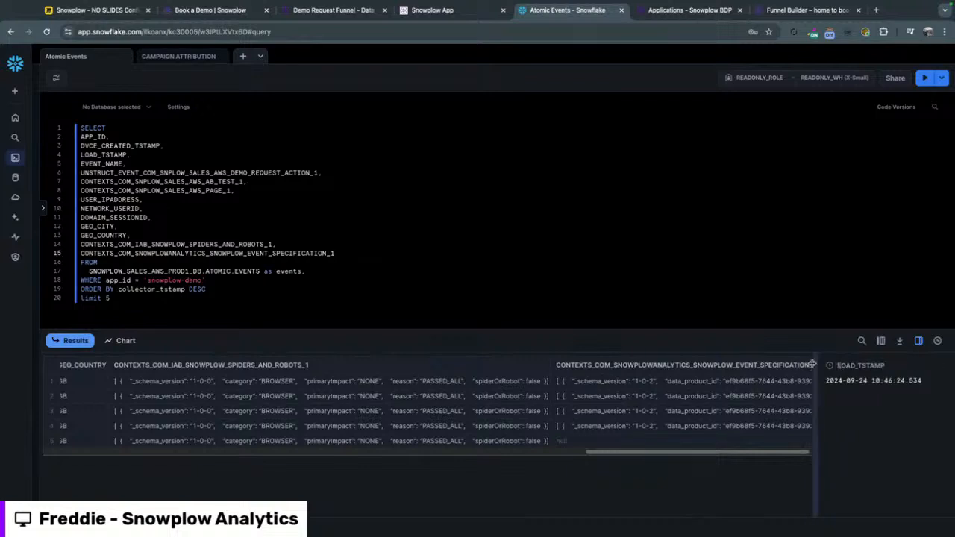
left_click_drag(812, 365, 940, 367)
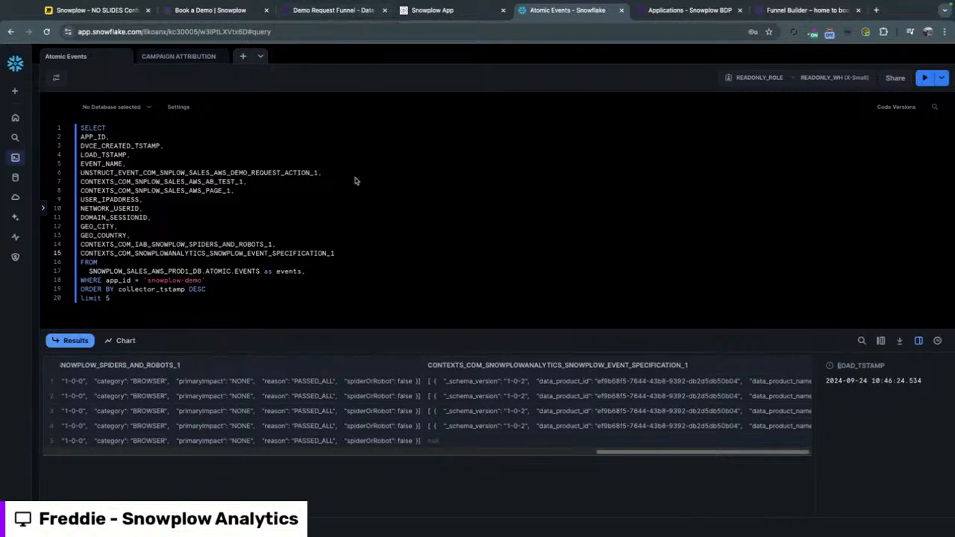
left_click(123, 301)
left_click(94, 14)
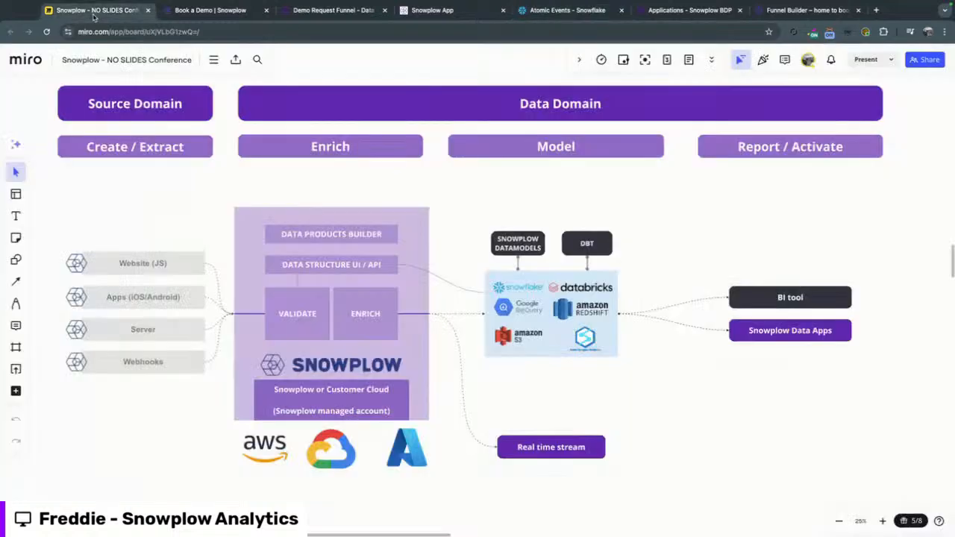